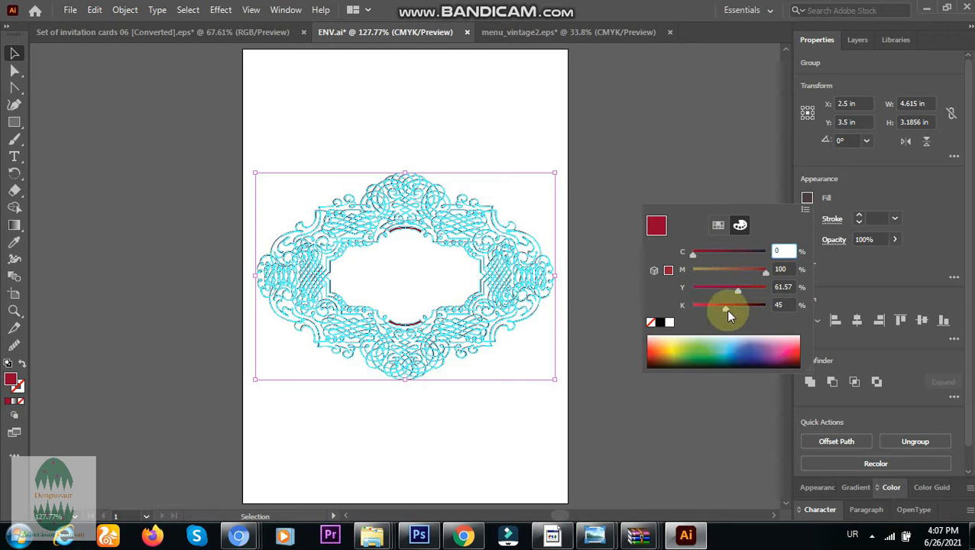
Draw a rectangle 5 in wide and 7 in high on the artboard
left_click(439, 113)
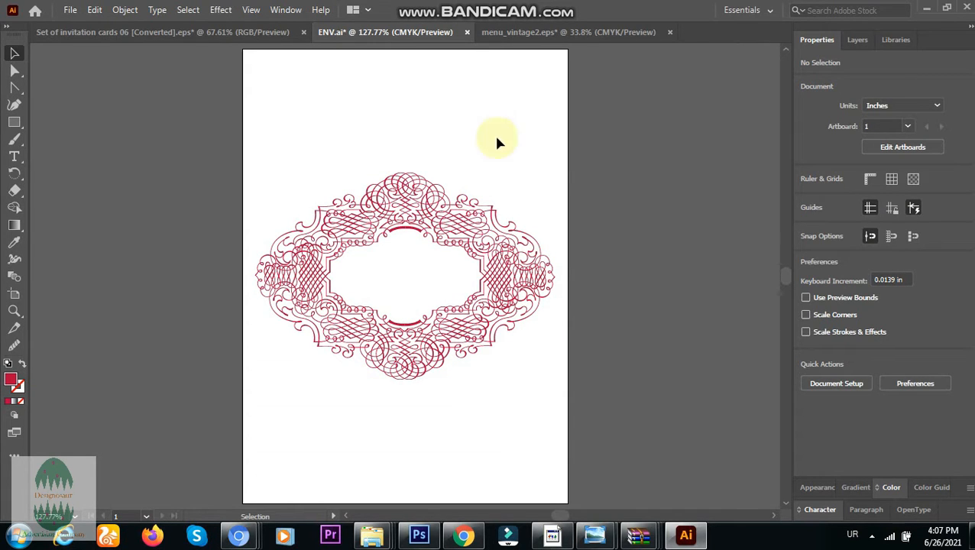
left_click(14, 123)
left_click(356, 115)
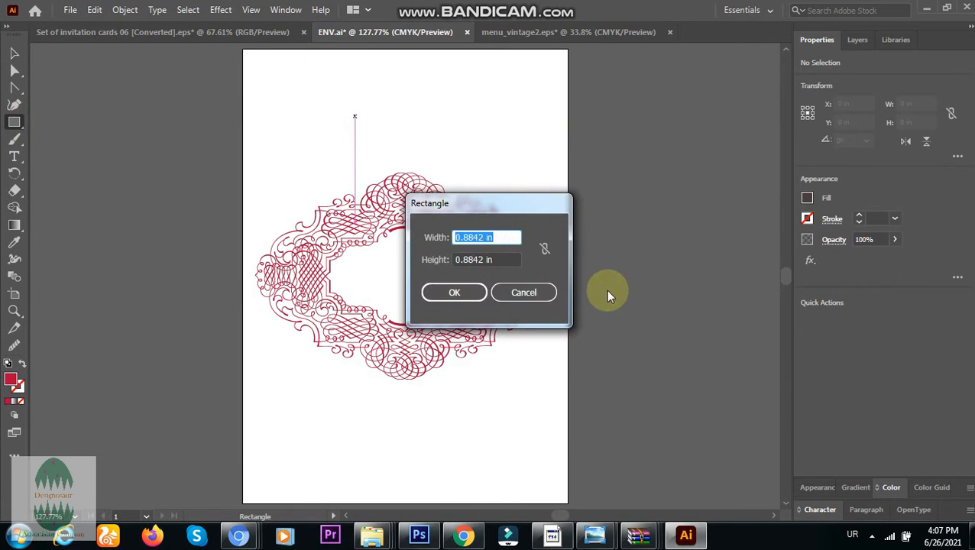
type("5")
left_click(471, 259)
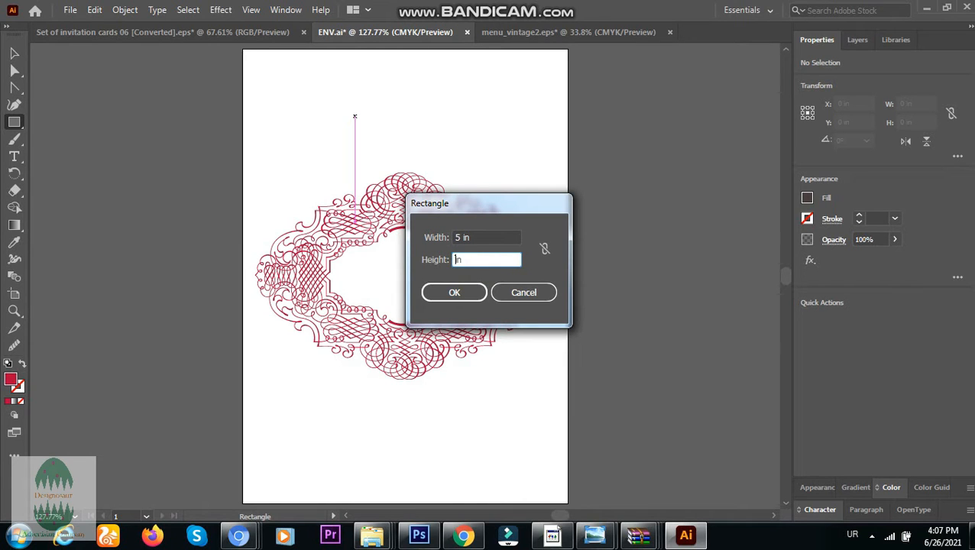
type("7")
left_click(469, 284)
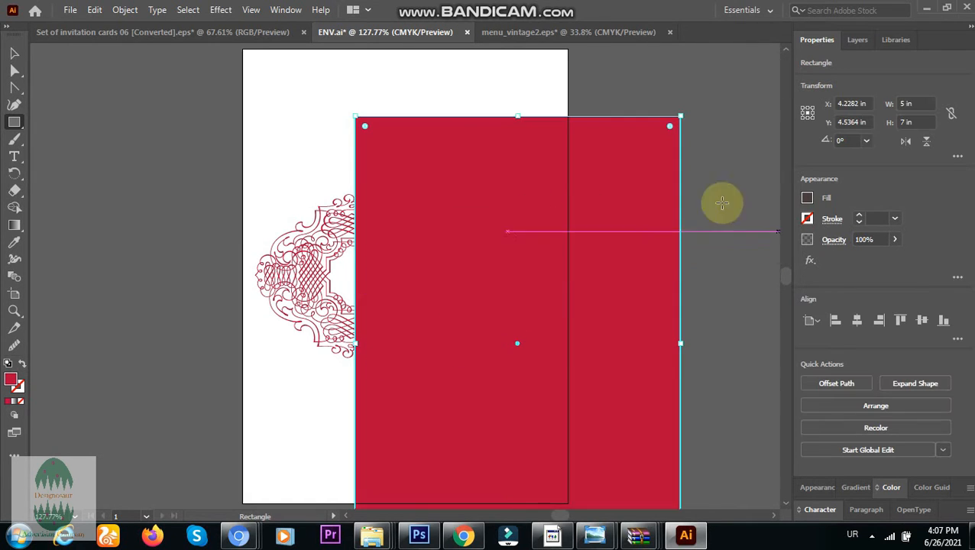
Centre the red rectangle horizontally and vertically on the artboard and send it behind the ornamental frame
left_click(856, 320)
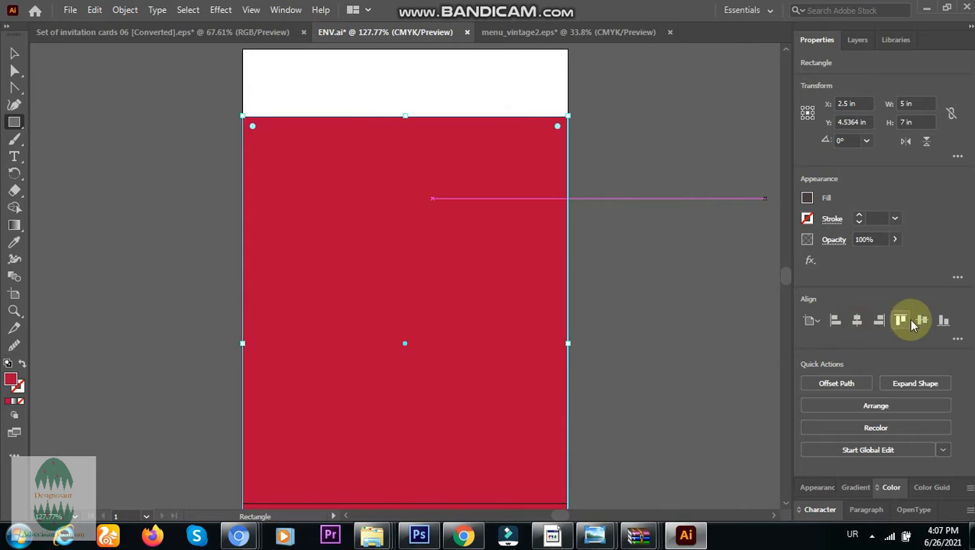
left_click(921, 320)
right_click(477, 261)
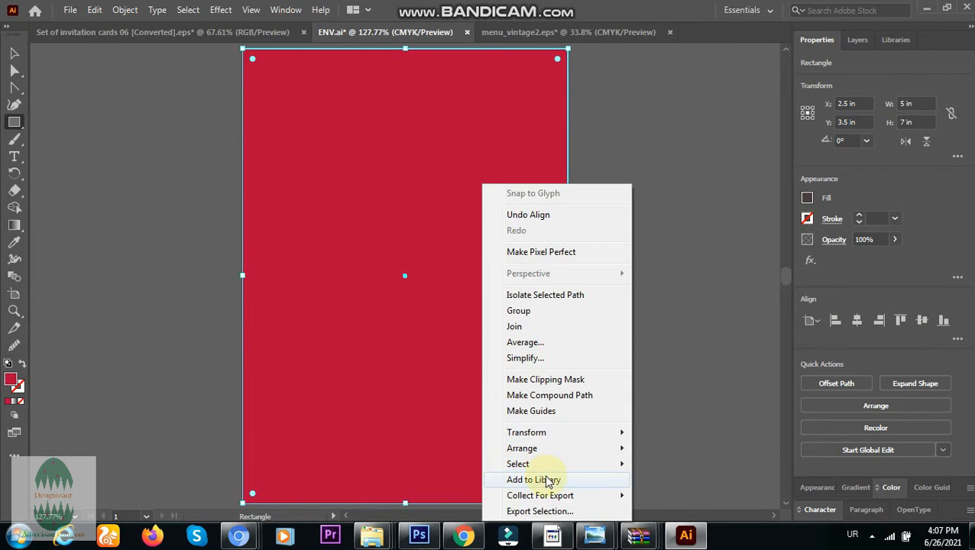
left_click(544, 319)
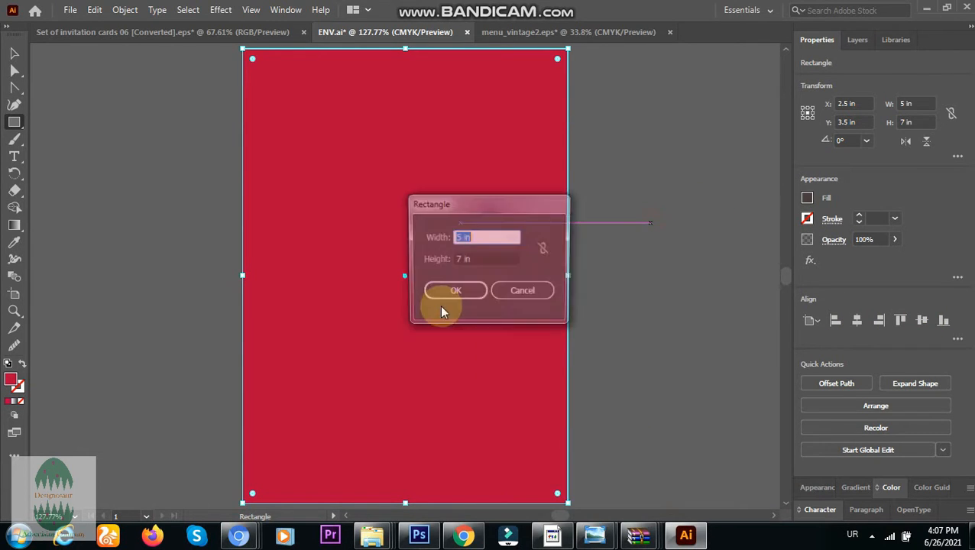
Recolour the ornamental frame bright yellow with magenta and black at 0%, and centre it on the artboard
left_click(14, 53)
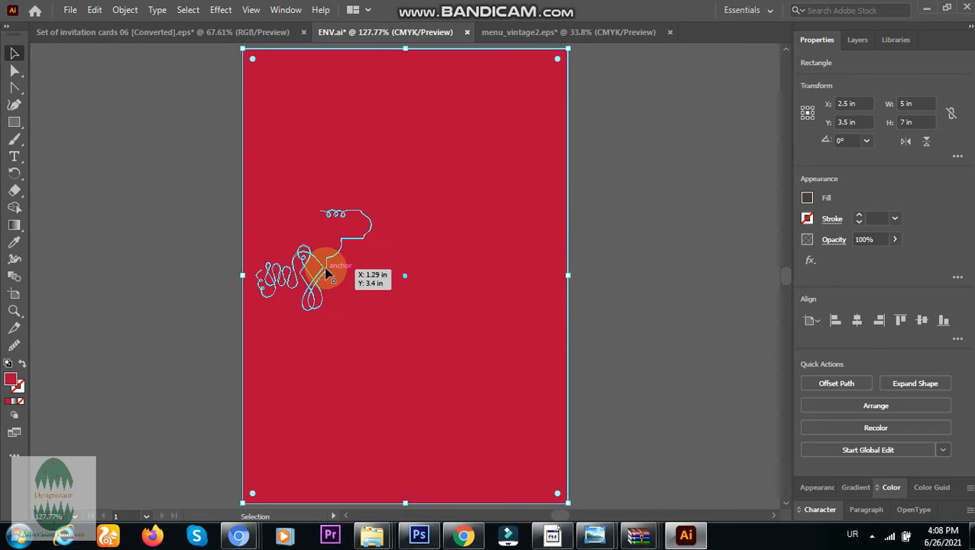
left_click(326, 272)
left_click(808, 201)
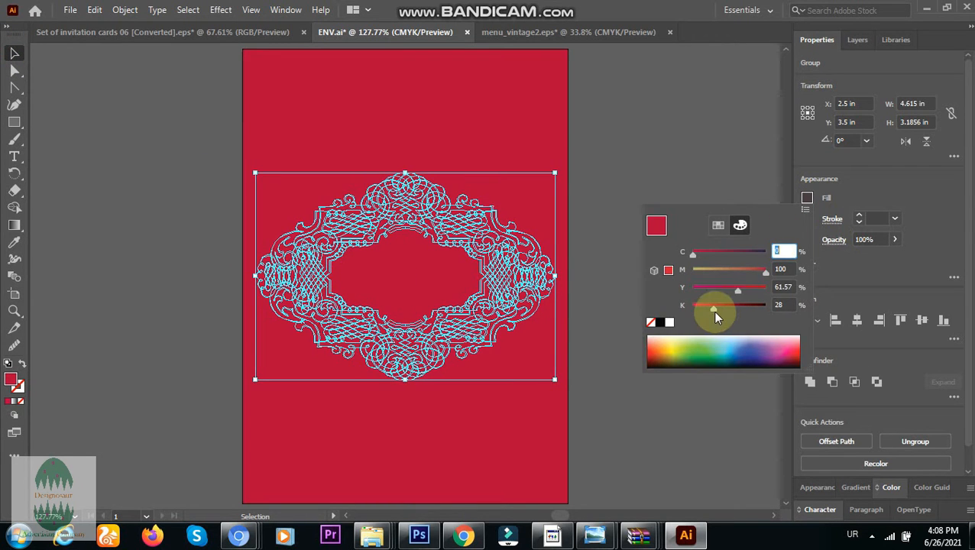
left_click_drag(764, 271, 680, 281)
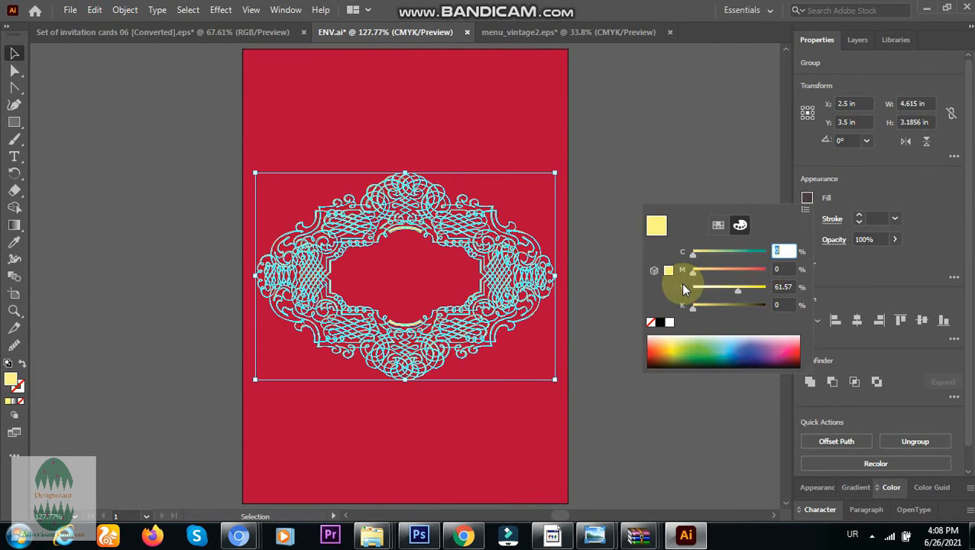
left_click(505, 130)
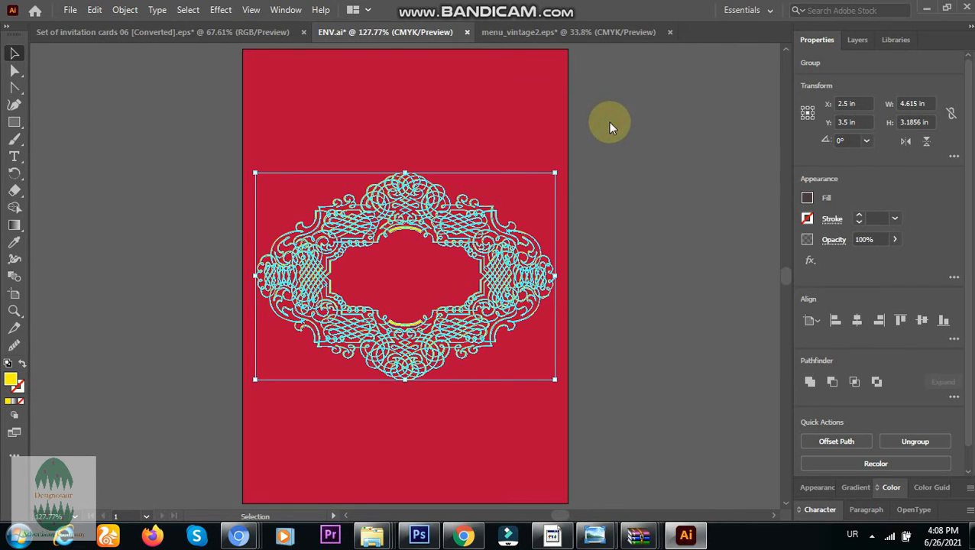
left_click(157, 147)
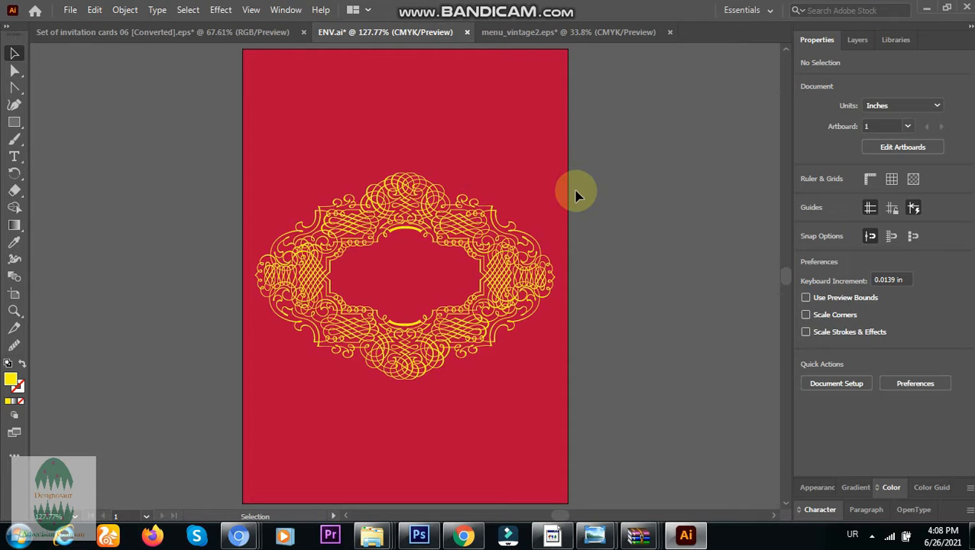
left_click(503, 248)
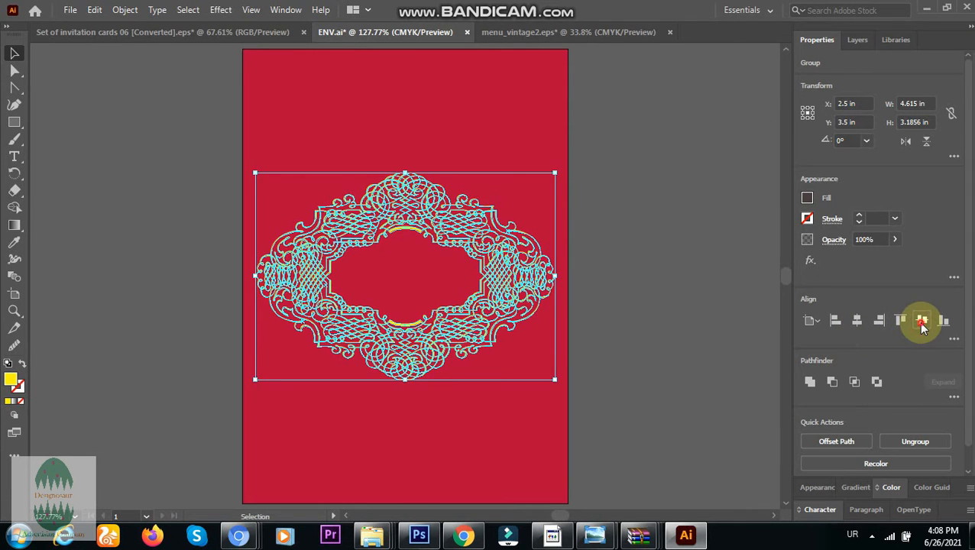
left_click(615, 246)
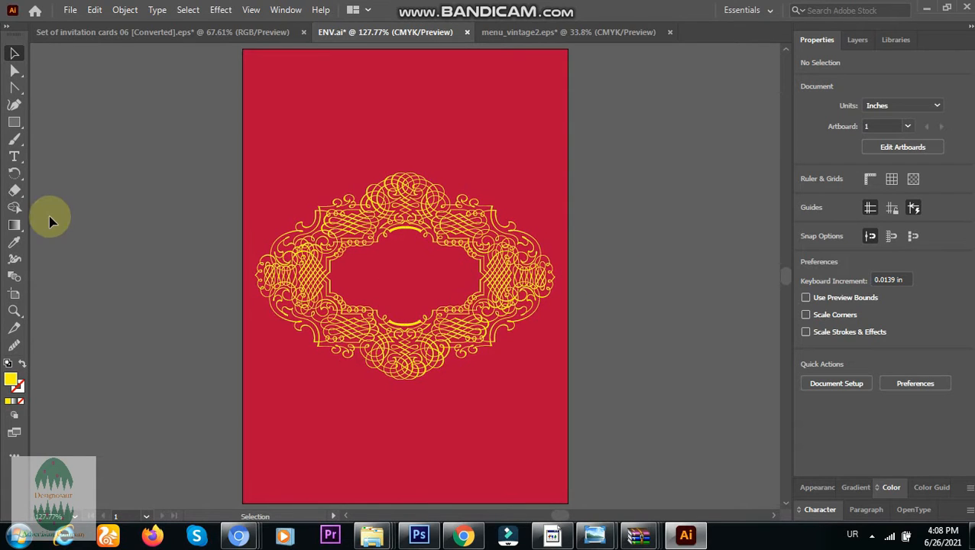
Add the text "INVITATION" and move it to the middle of the ornamental frame
left_click(13, 160)
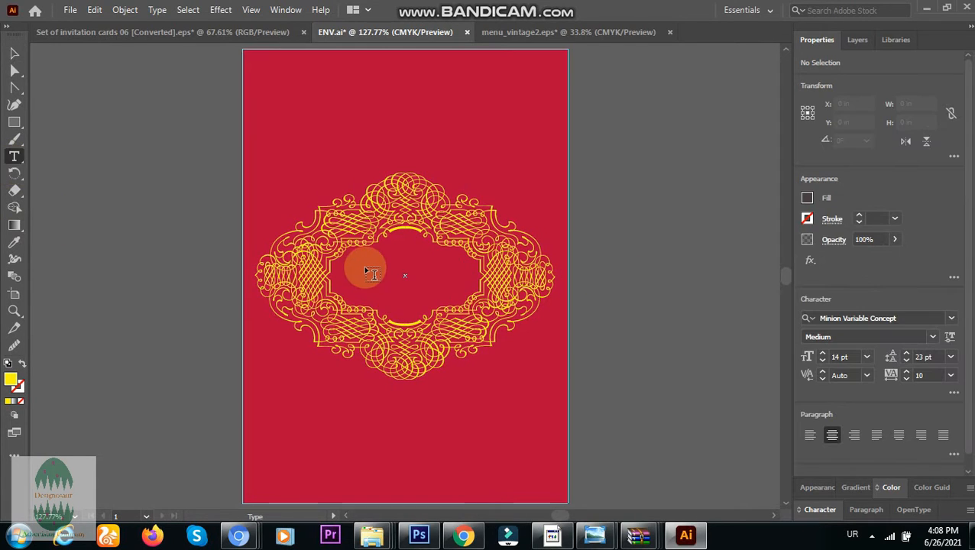
left_click(349, 266)
key("BackSpace")
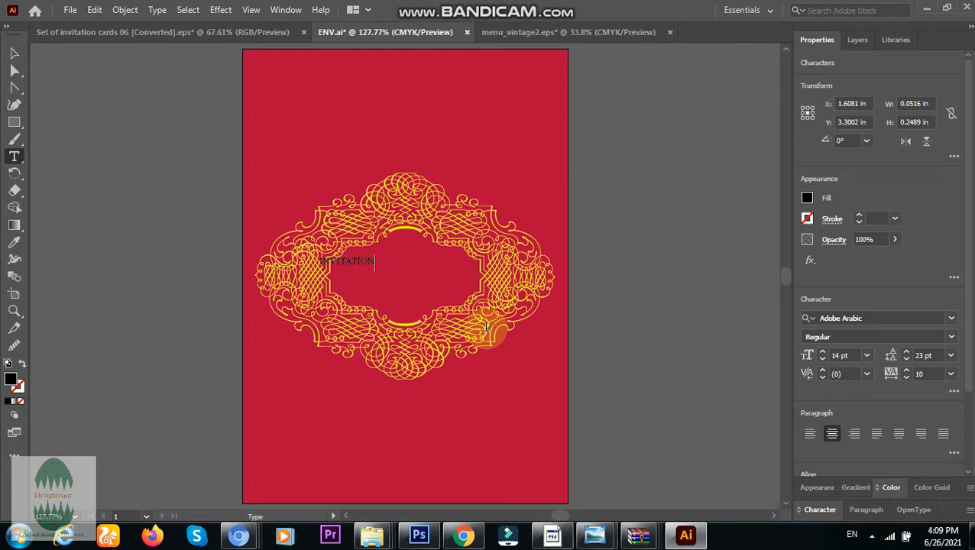
left_click(13, 53)
left_click_drag(345, 261, 439, 277)
Copy the Metallic Gold swatch image from the Set of invitation cards 06 document into ENV.ai, beside the artboard
left_click(214, 31)
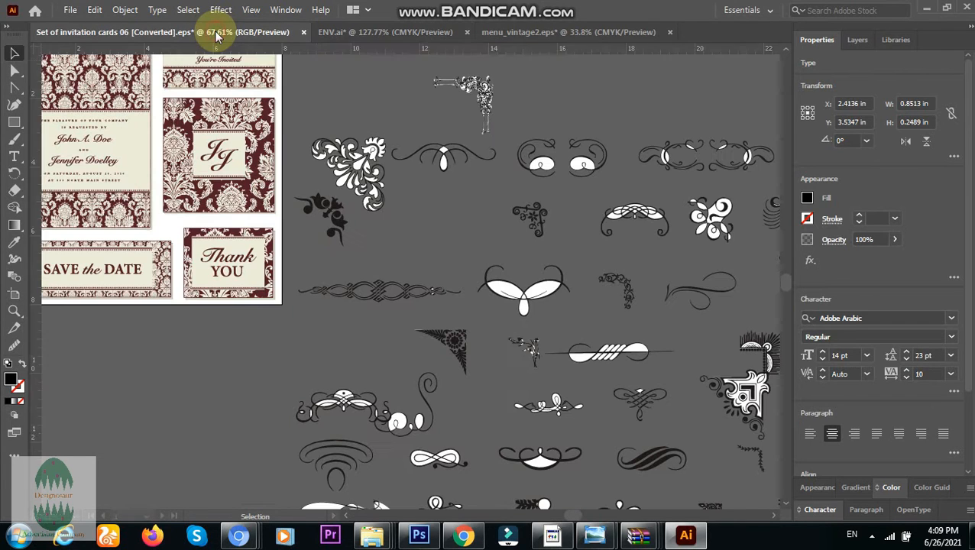
scroll(557, 489, "left", 10)
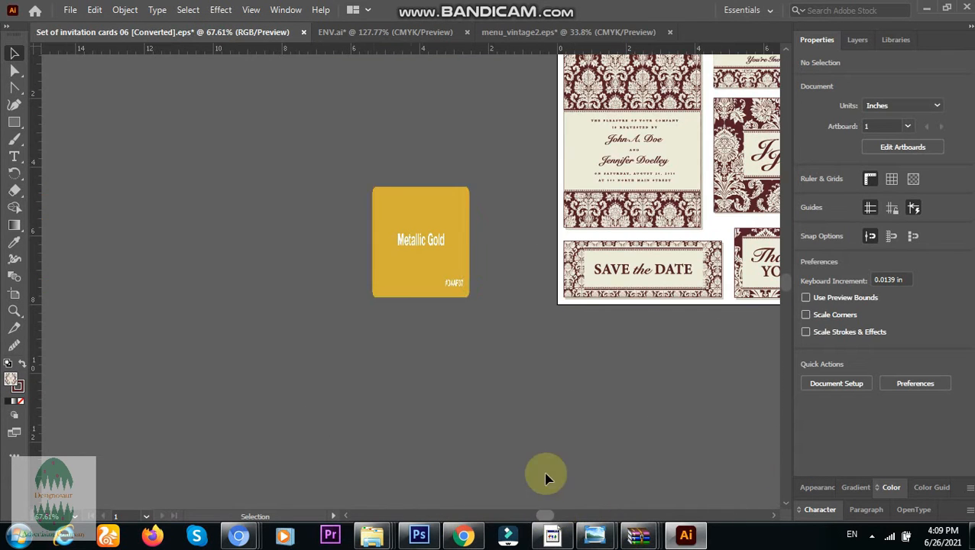
left_click_drag(400, 220, 109, 233)
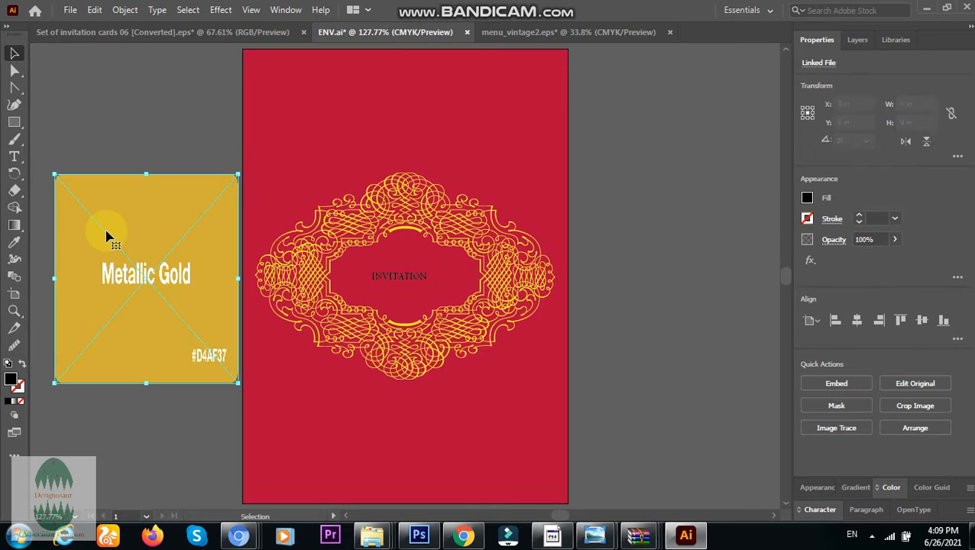
Match the INVITATION text's fill to the frame's yellow with the Eyedropper
left_click(393, 279)
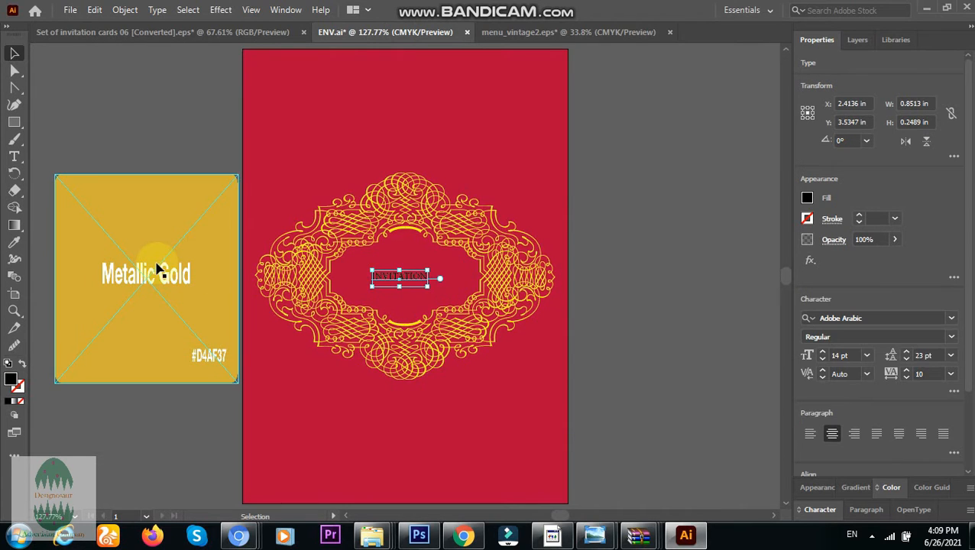
left_click(380, 197)
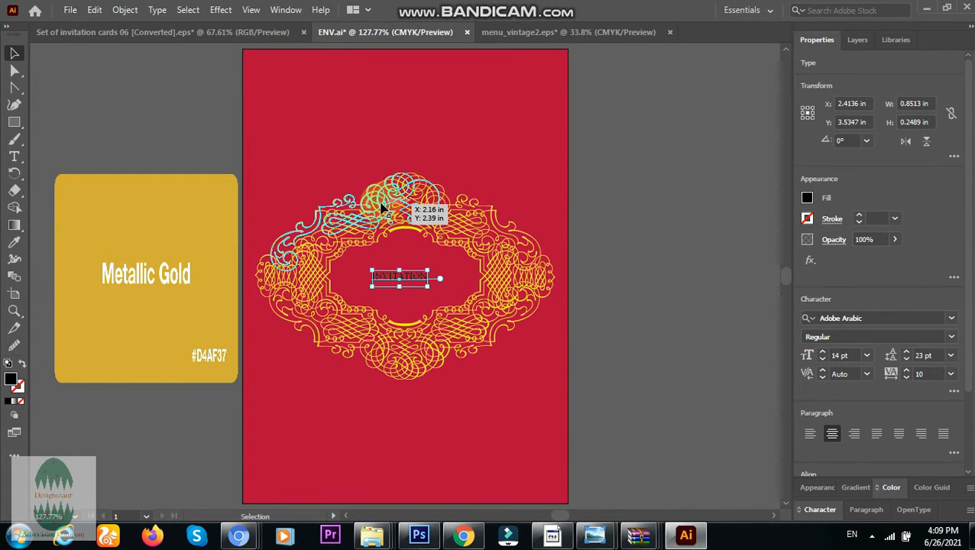
left_click(360, 281)
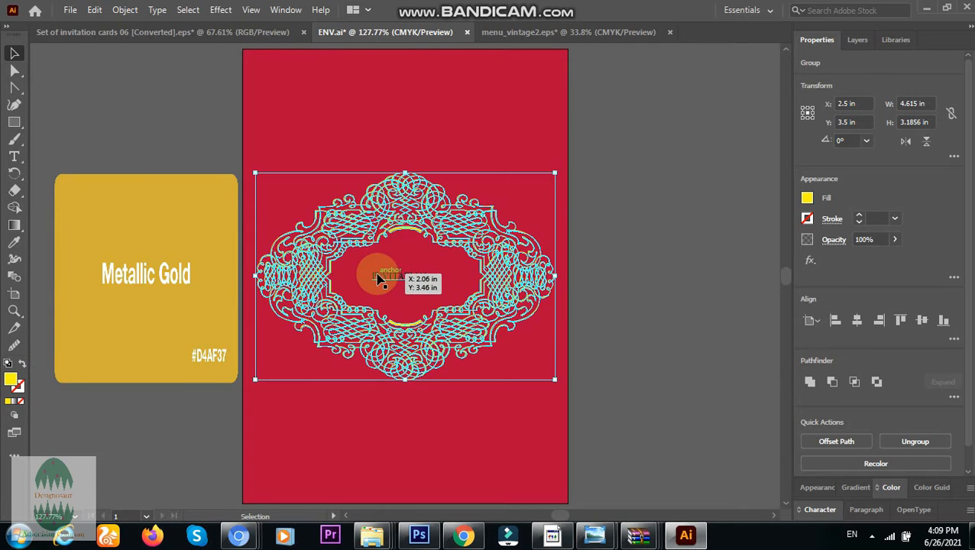
left_click(446, 298)
left_click(392, 277)
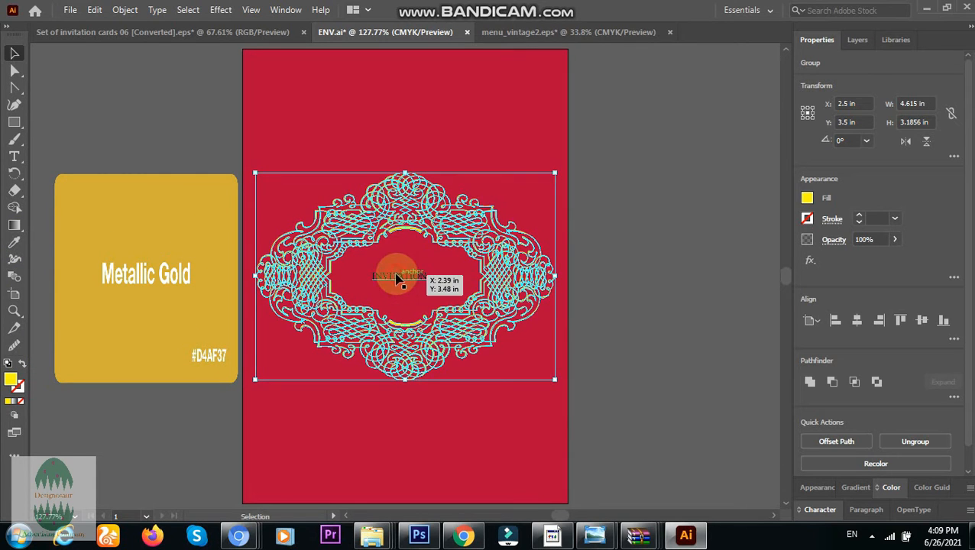
left_click(14, 241)
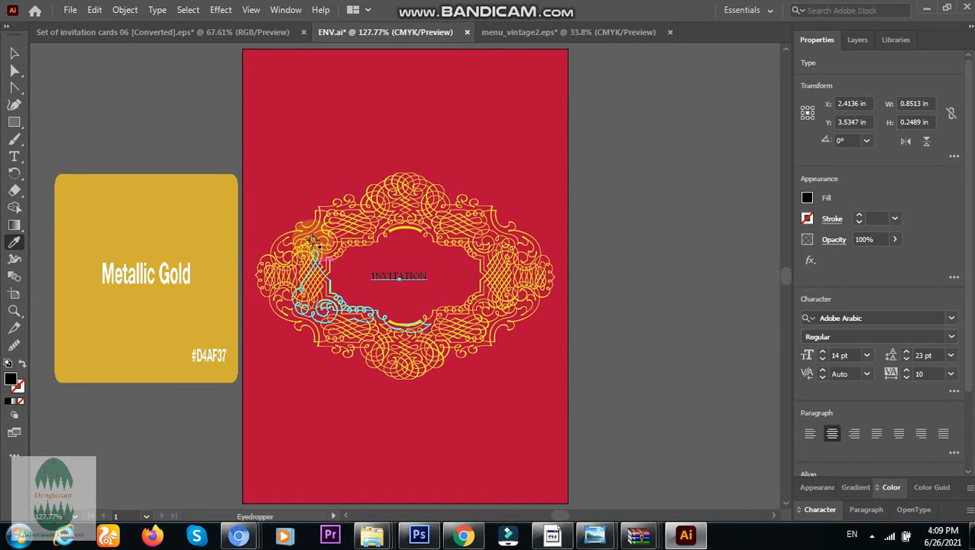
left_click(382, 202)
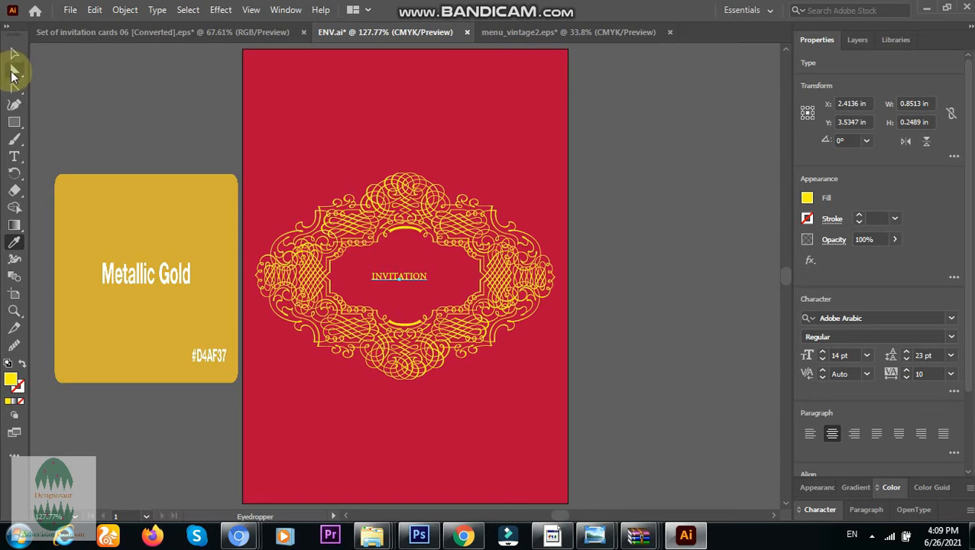
Enlarge the INVITATION text and set its font size to 24 pt
left_click(14, 53)
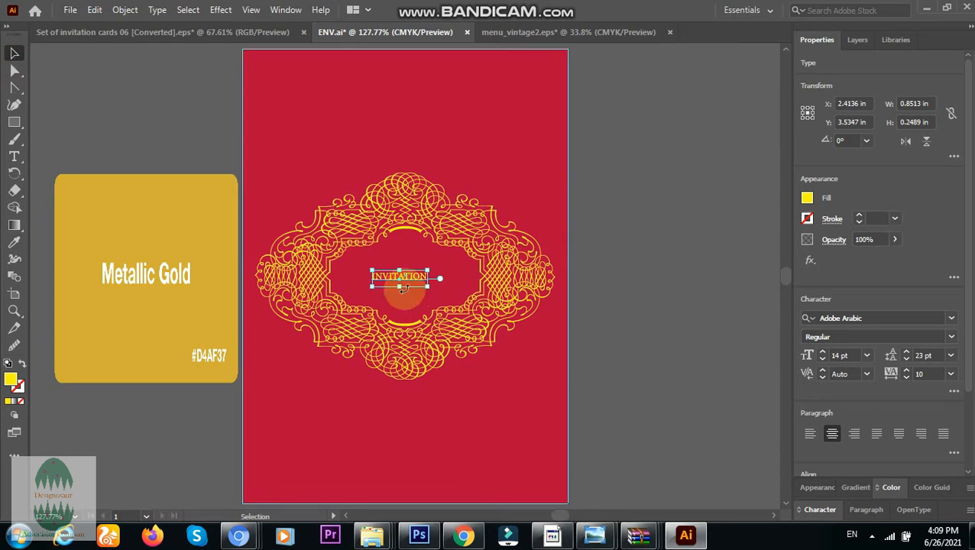
left_click(867, 356)
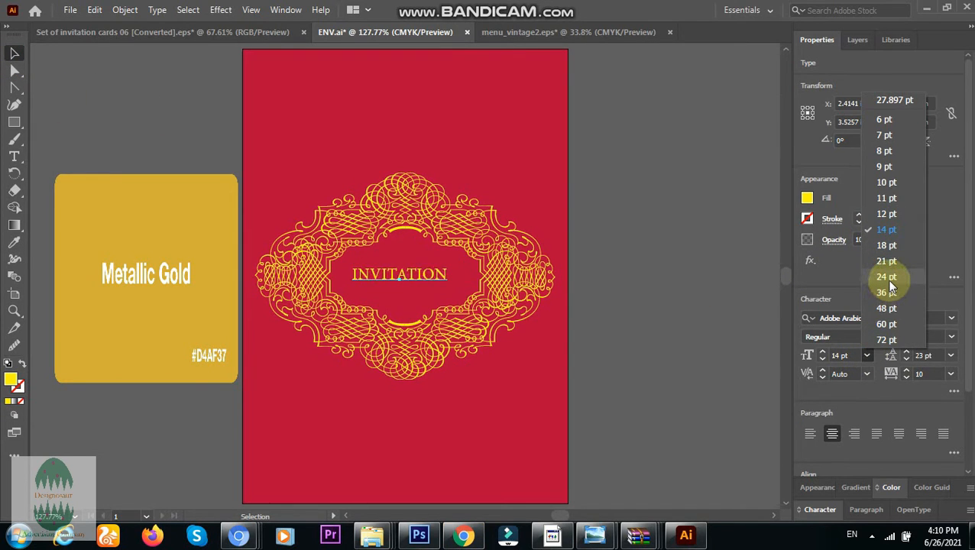
left_click(885, 279)
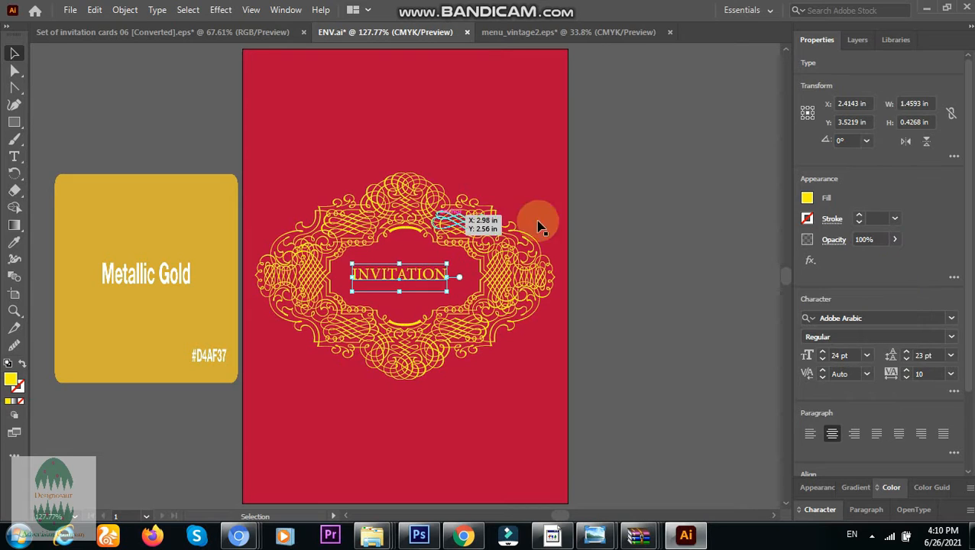
Delete the Metallic Gold swatch image beside the artboard
left_click(76, 99)
left_click(205, 239)
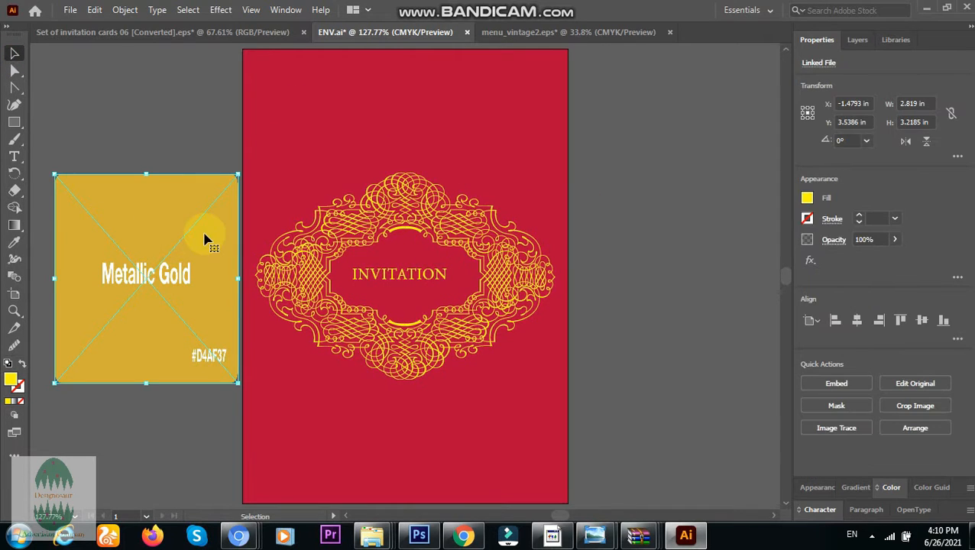
key("Delete")
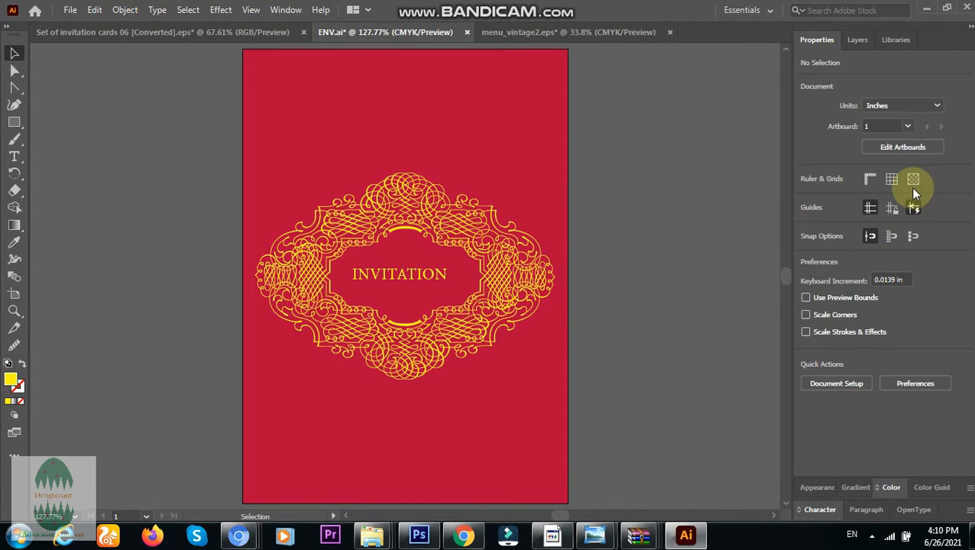
Centre the INVITATION text horizontally and vertically on the artboard
left_click(391, 278)
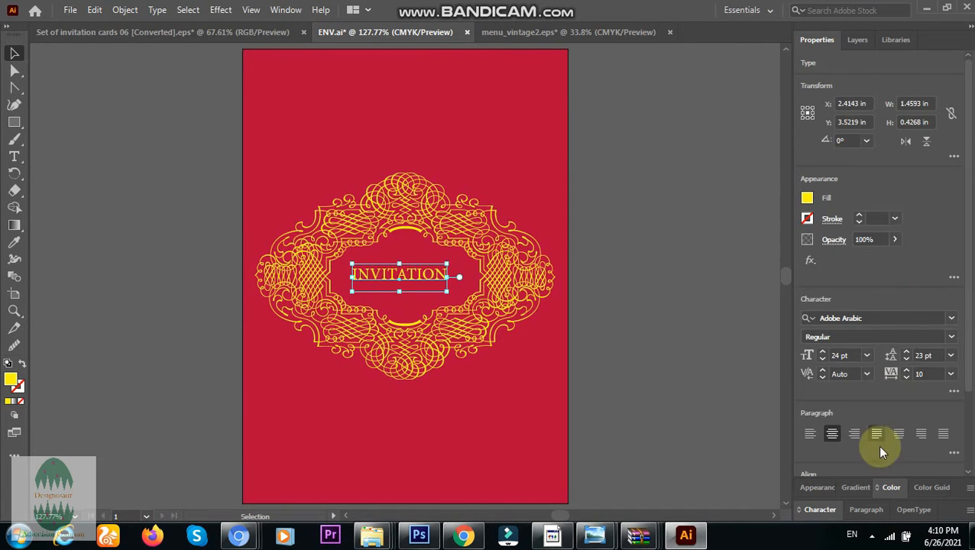
scroll(966, 408, "down", 3)
left_click(856, 403)
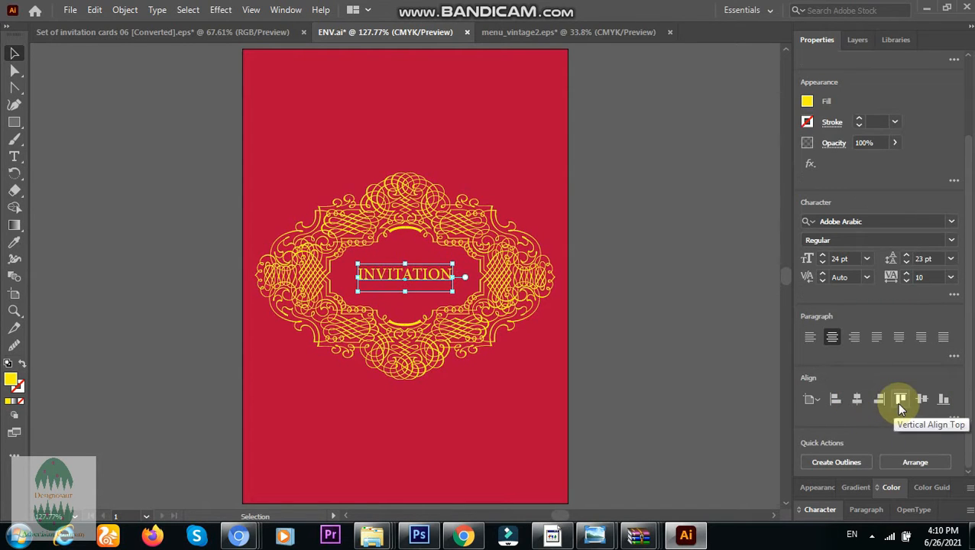
left_click(920, 402)
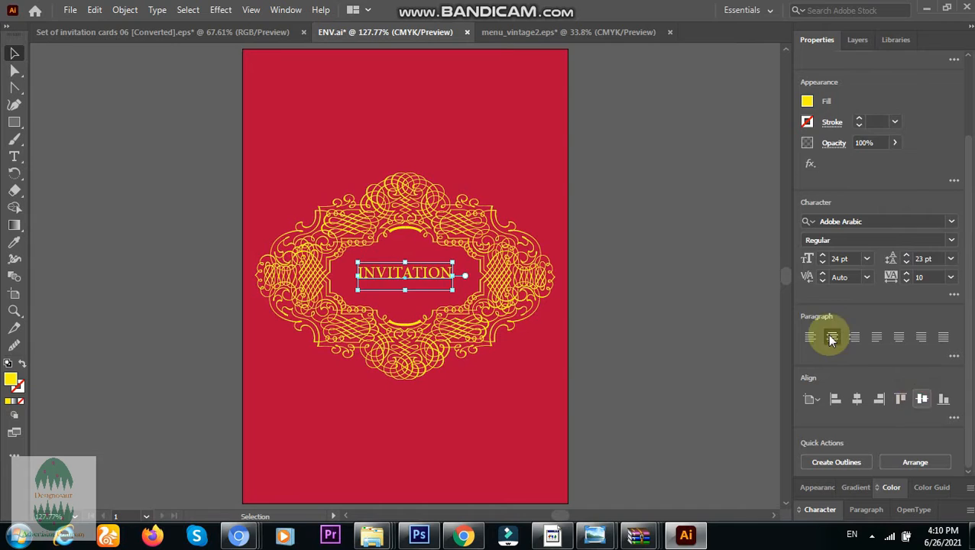
left_click(661, 264)
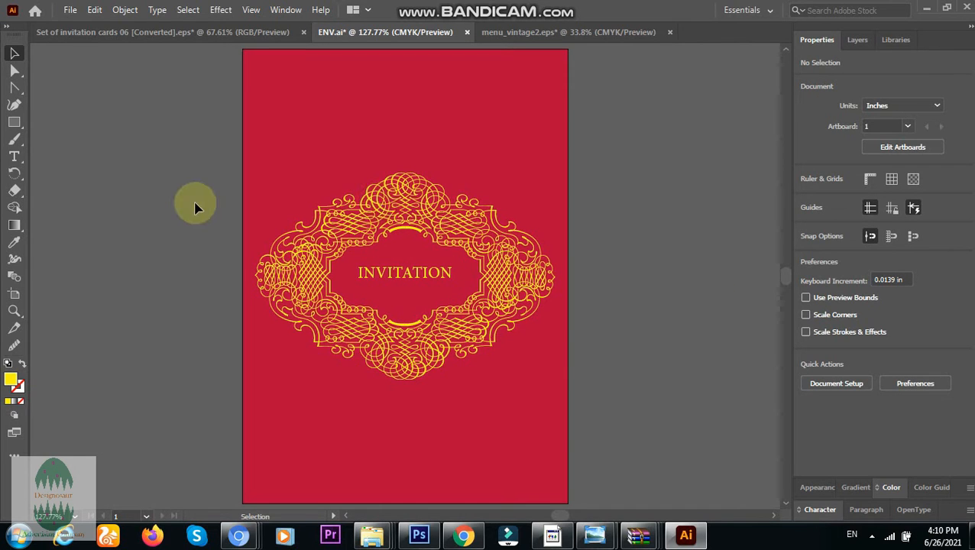
Set the INVITATION text's font size to 28 pt
left_click(426, 275)
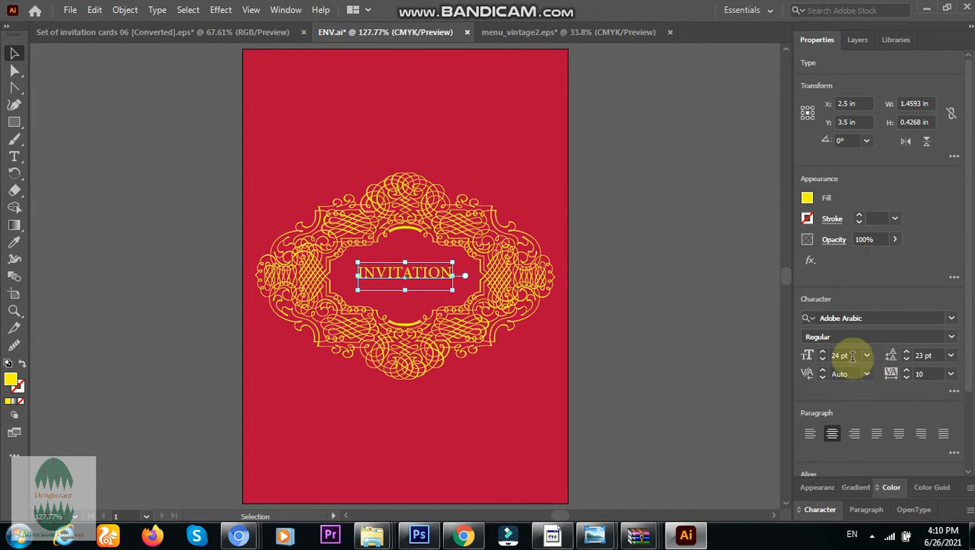
double_click(836, 354)
type("2")
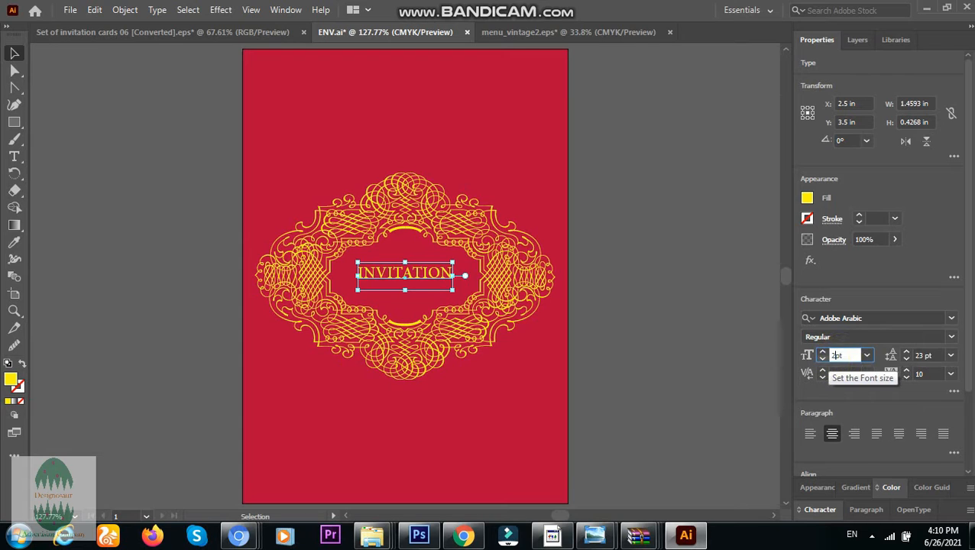
type("8")
key("Return")
left_click(667, 329)
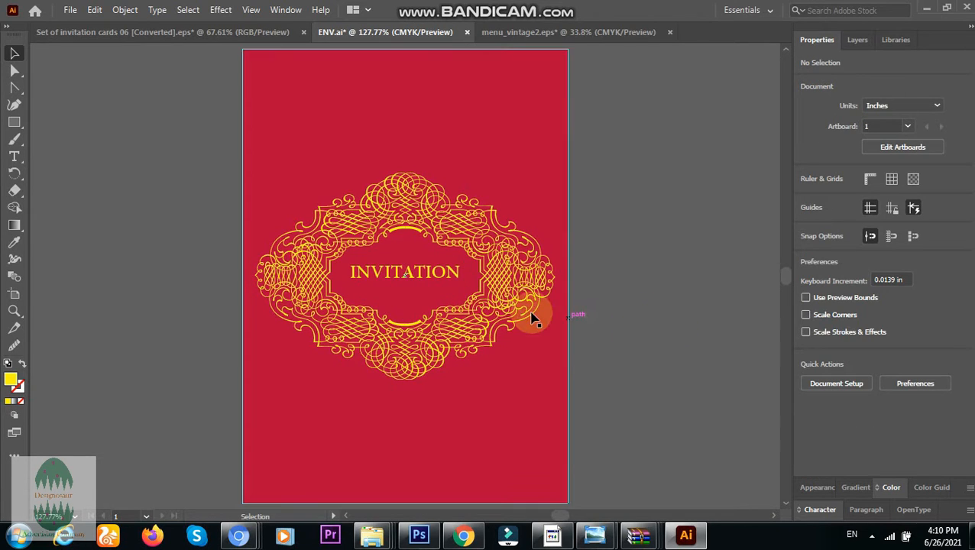
Centre the resized INVITATION text horizontally and vertically on the artboard
left_click(430, 281)
scroll(957, 403, "down", 3)
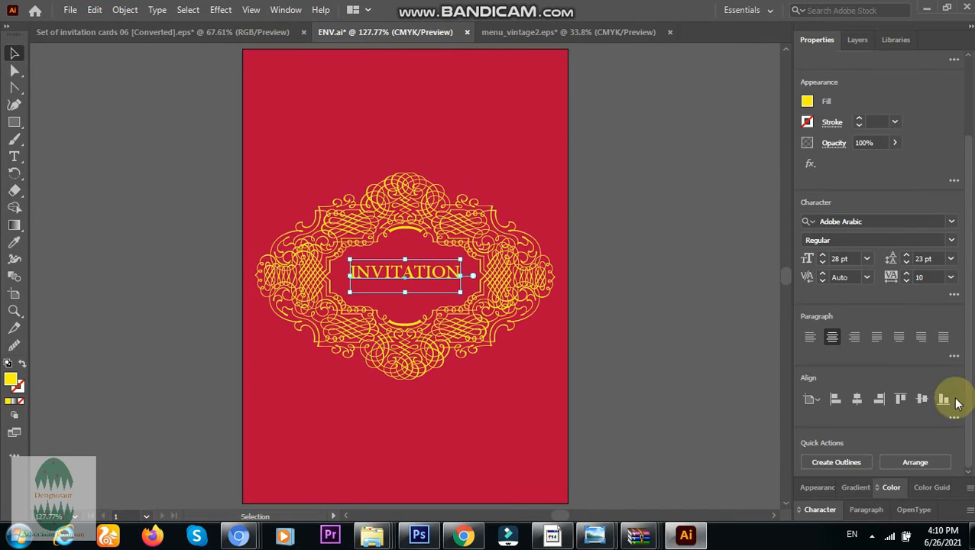
left_click(857, 400)
left_click(921, 399)
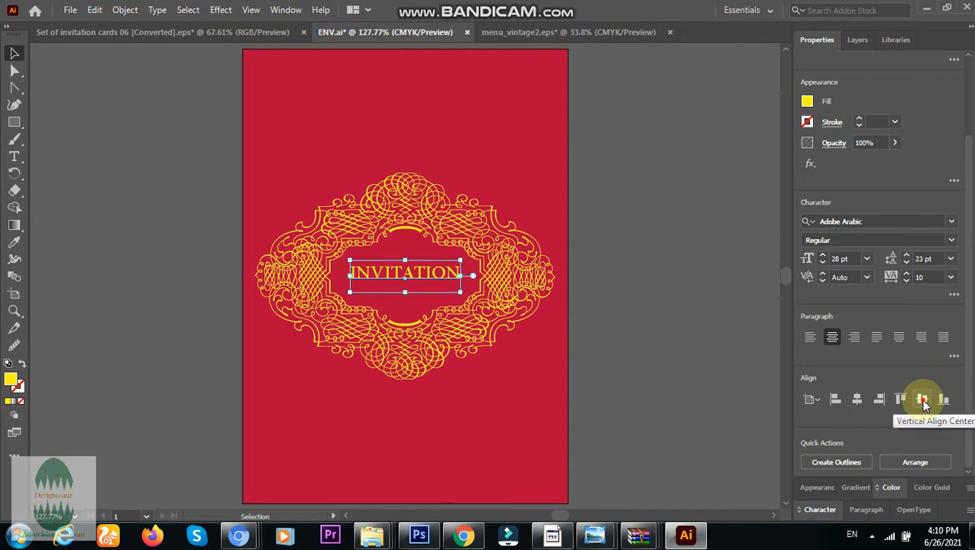
left_click(657, 268)
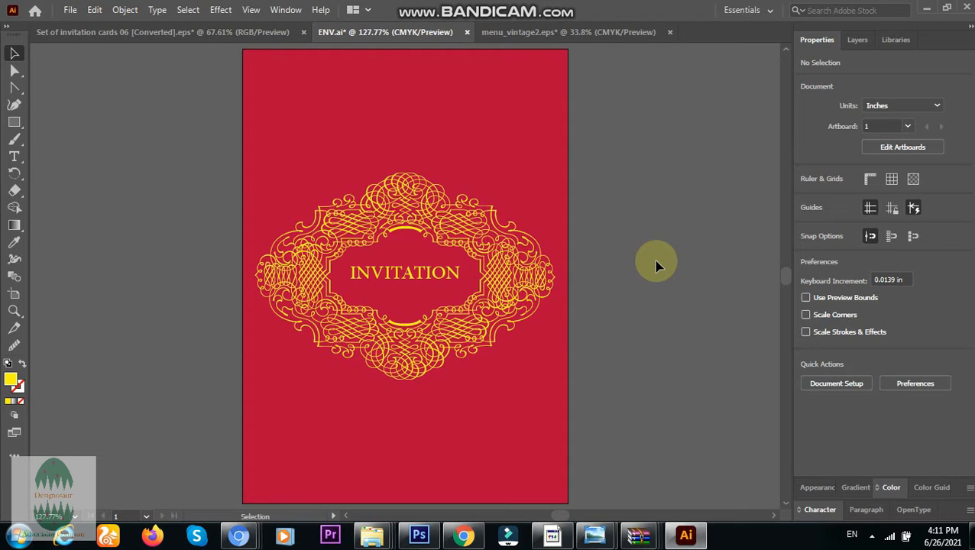
left_click(430, 99)
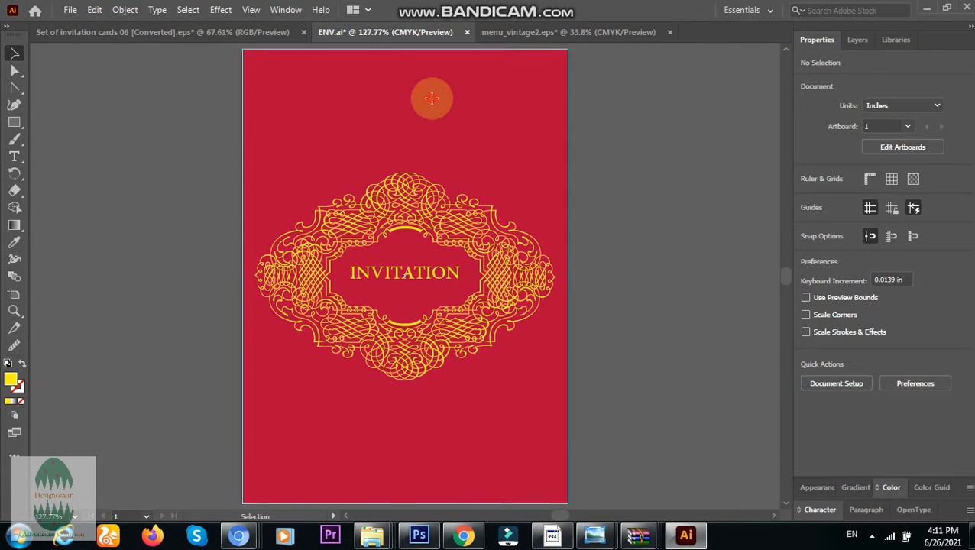
left_click(552, 535)
left_click(356, 46)
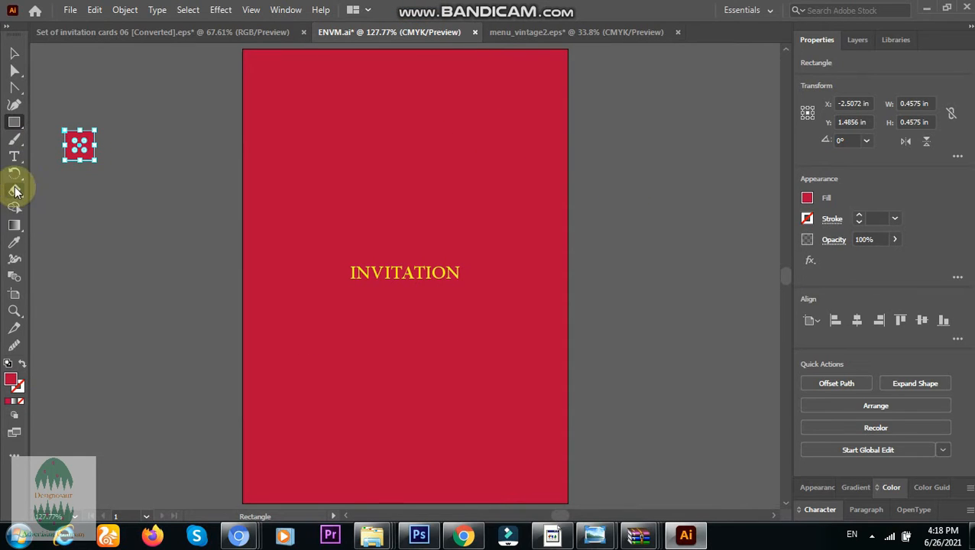
Fill the small square beside the artboard with the INVITATION text's yellow using the Eyedropper
left_click(14, 241)
left_click(467, 311)
left_click(395, 271)
left_click(14, 53)
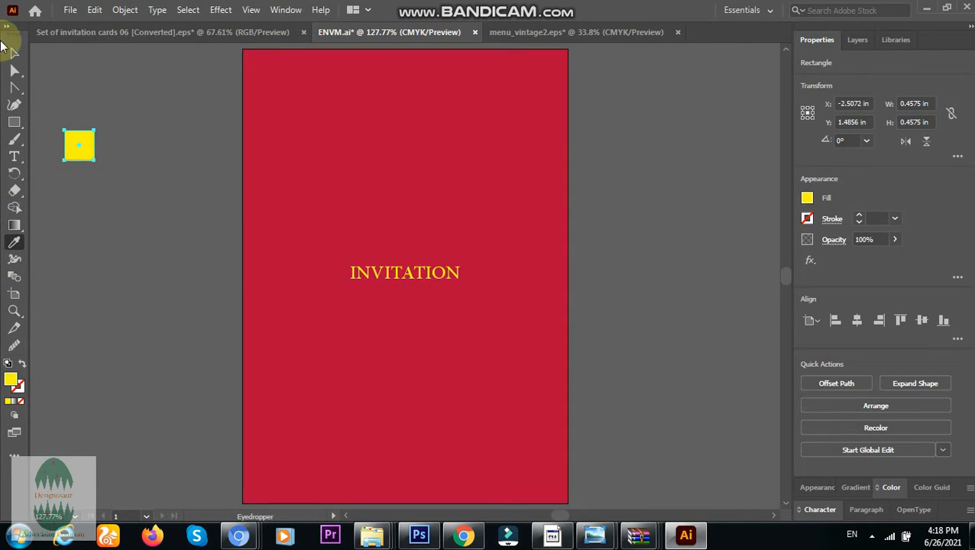
left_click(63, 99)
Delete the INVITATION text from the artboard
left_click(380, 284)
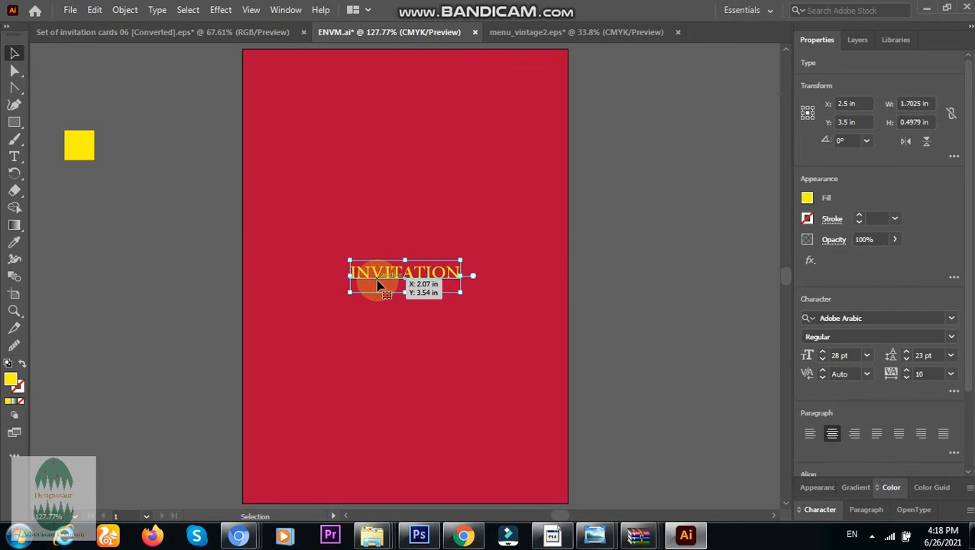
key("Delete")
left_click(318, 88)
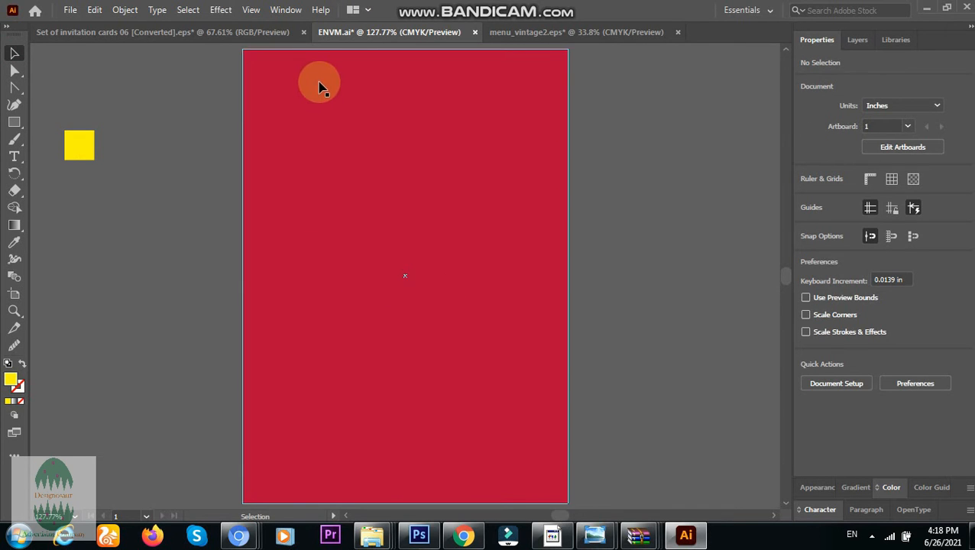
Paste the paired swirl ornament from Set of invitation cards 06 onto the red artboard in ENVM.ai
left_click(275, 31)
left_click(404, 33)
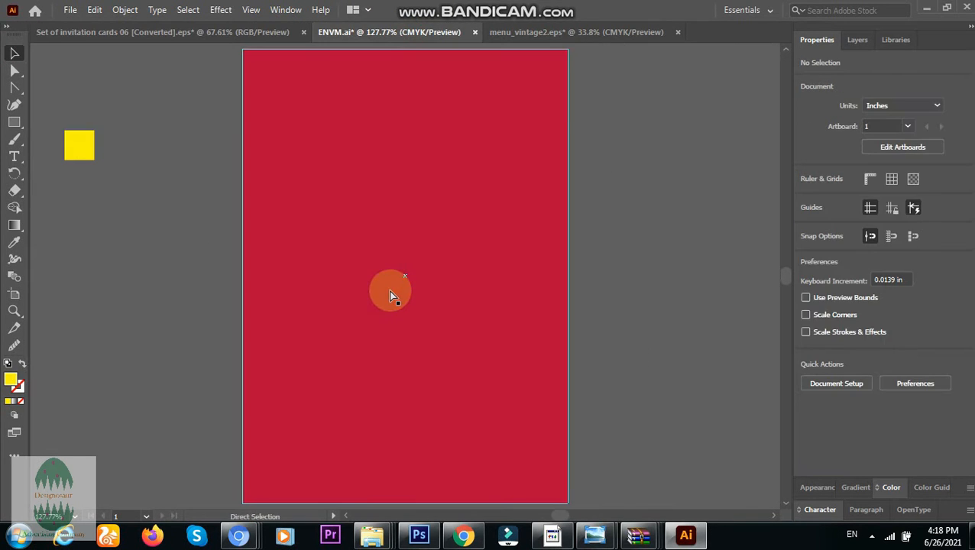
key("ctrl+v")
Fill the pasted swirl ornament with the yellow of the small square using the Eyedropper
left_click(14, 243)
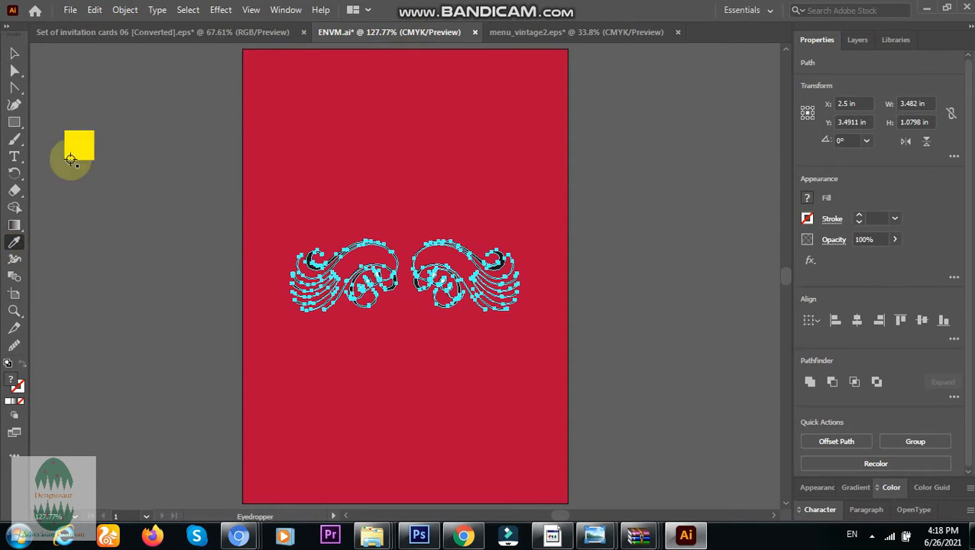
left_click(79, 145)
left_click(14, 53)
left_click(128, 114)
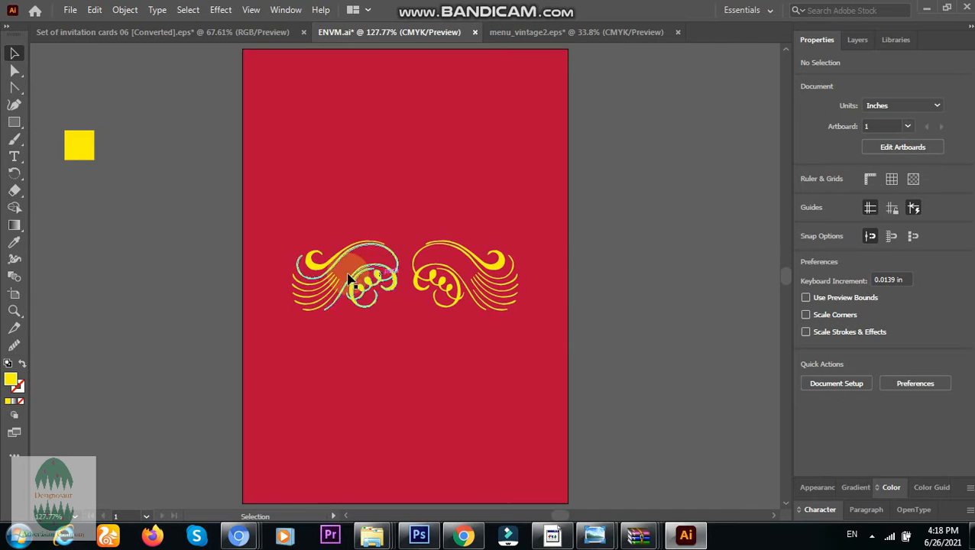
key("ctrl+z")
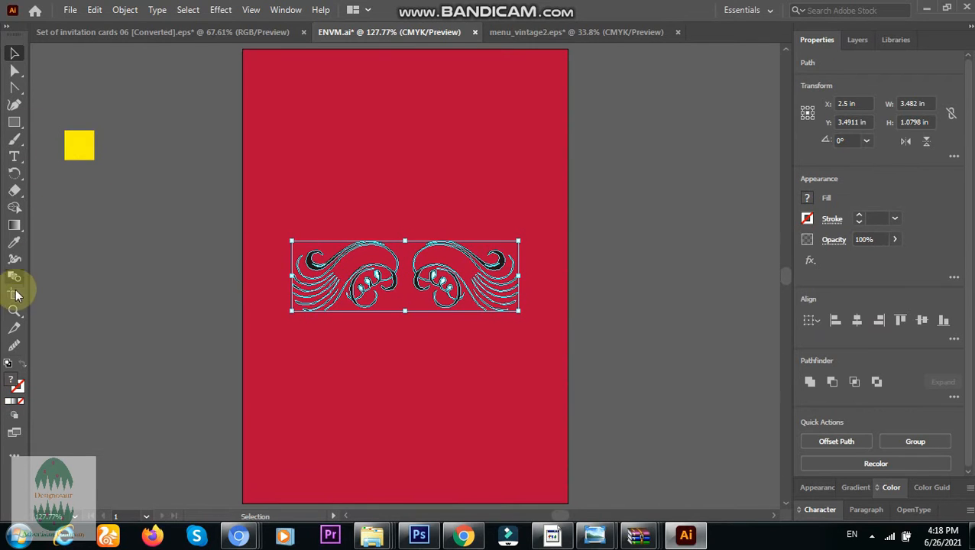
left_click(14, 243)
left_click(78, 147)
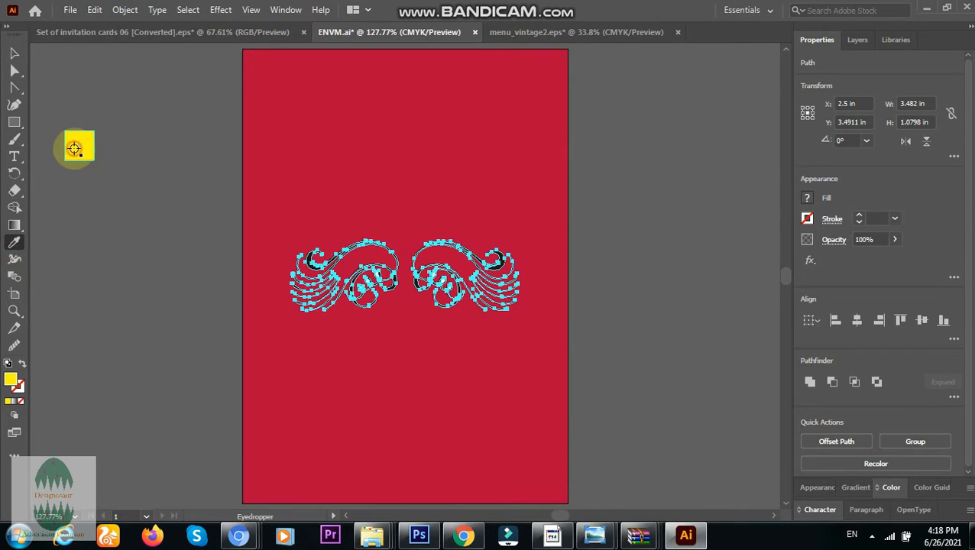
Move the yellow swirl ornament straight down near the artboard's lower edge, to about Y 6.16 in, and deselect it
left_click(945, 323)
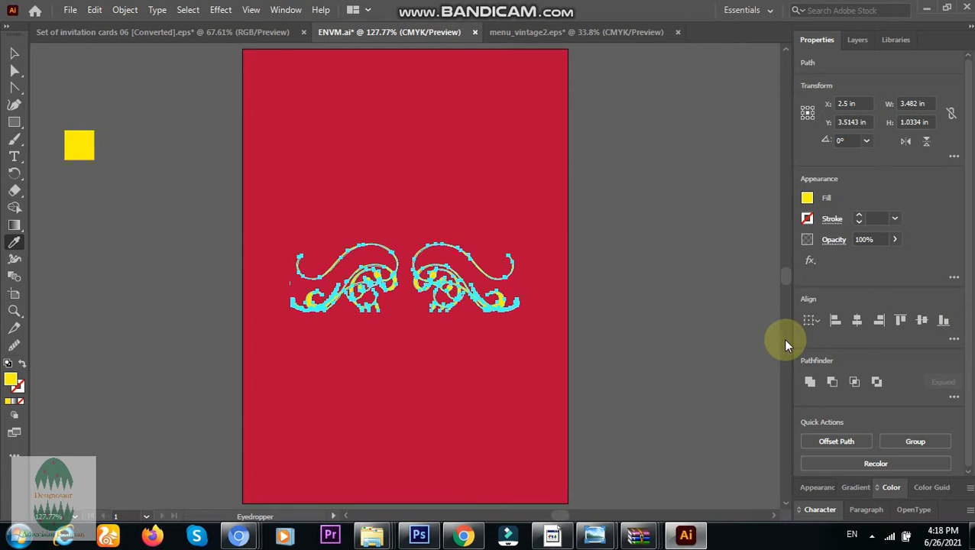
key("ctrl+z")
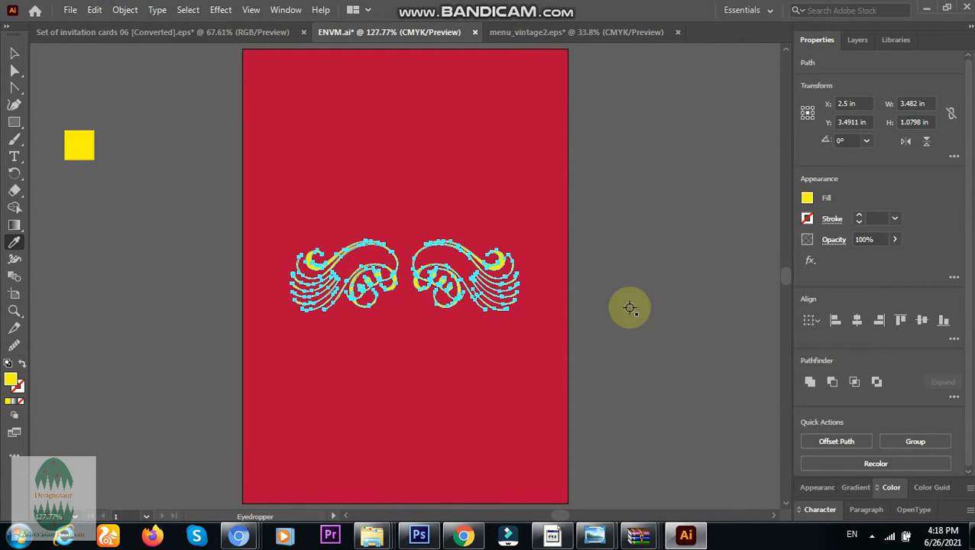
key("ctrl+z")
key("ctrl+z")
key("ctrl+z")
key("ctrl+z")
key("ctrl+z")
key("ctrl+z")
key("ctrl+z")
key("ctrl+z")
key("ctrl+z")
key("ctrl+z")
key("ctrl+z")
key("ctrl+z")
key("ctrl+z")
key("ctrl+z")
key("ctrl+z")
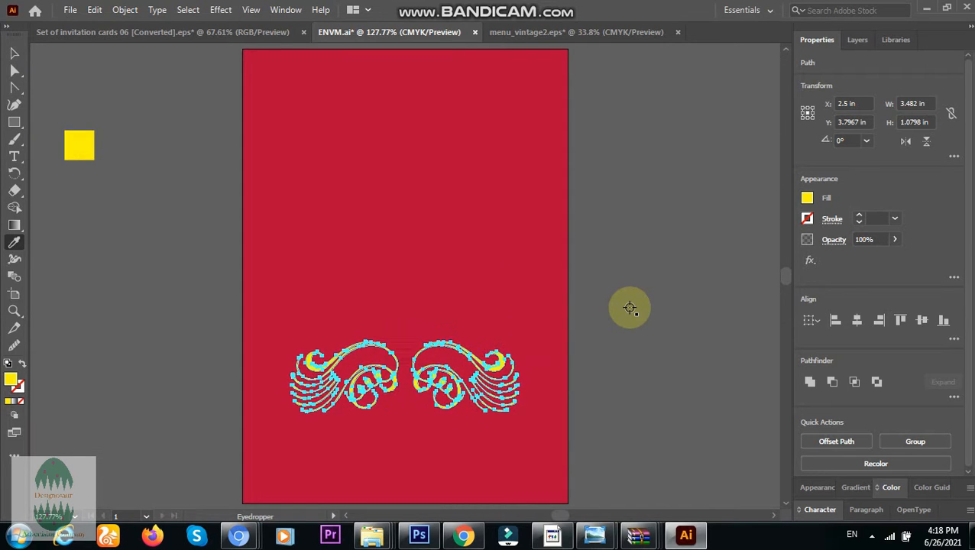
key("ctrl+z")
key("ctrl+z")
key("ctrl+z")
key("ctrl+z")
key("ctrl+z")
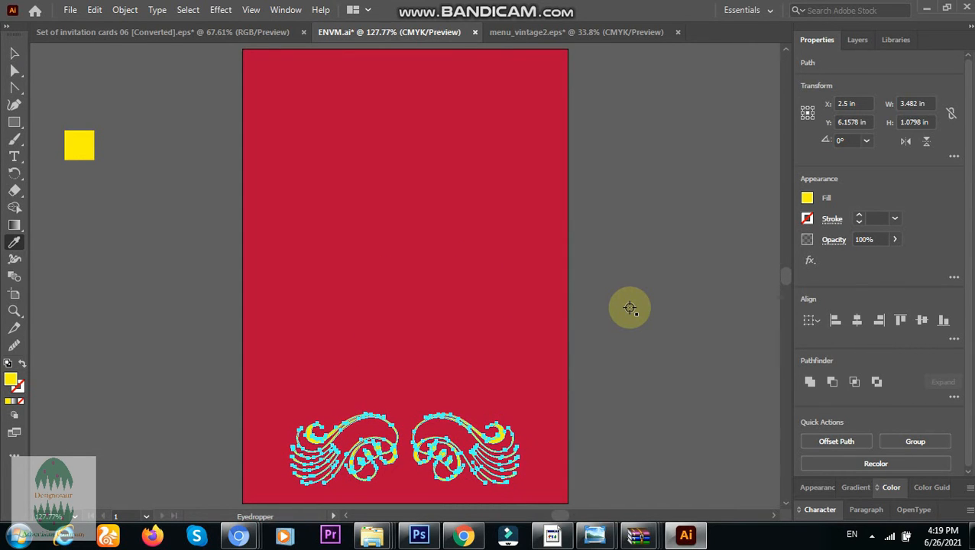
key("ctrl+shift+z")
key("ctrl+z")
left_click(13, 53)
left_click(124, 80)
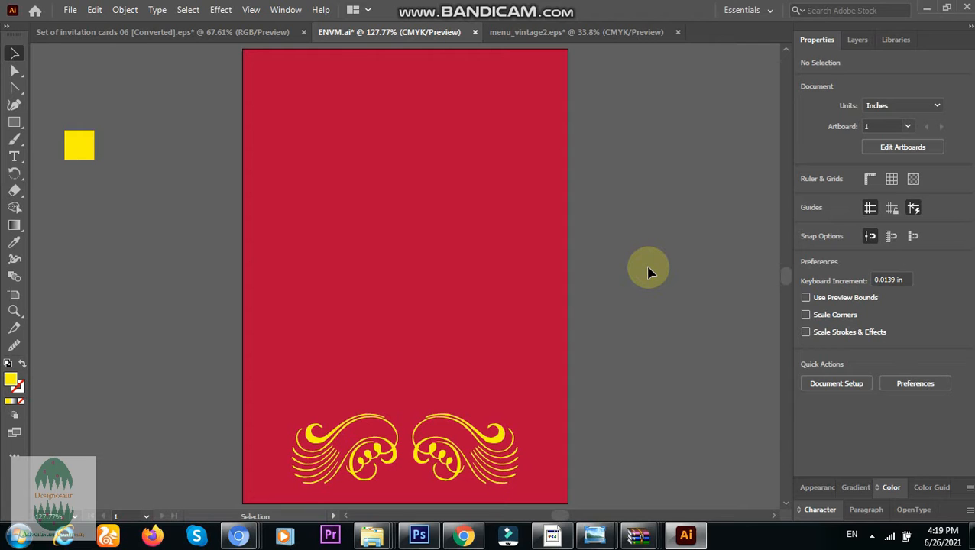
Save the document to the Desktop as an Adobe Illustrator file named ENVMB
left_click(67, 12)
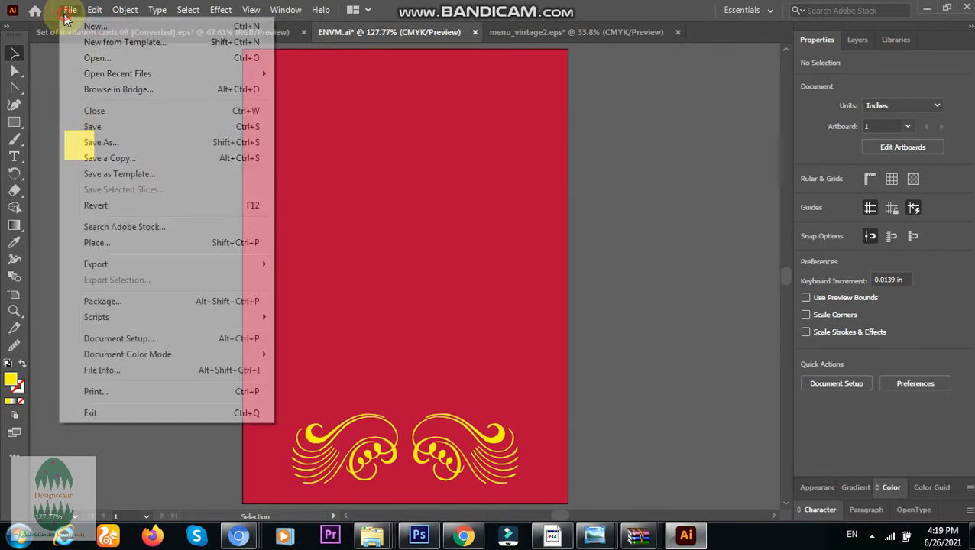
left_click(90, 142)
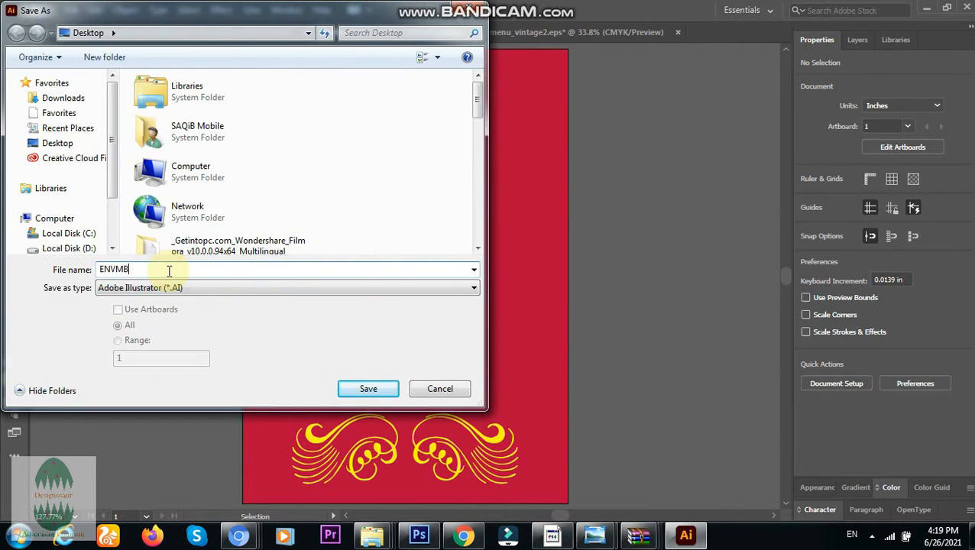
type("B")
left_click(367, 392)
left_click(560, 463)
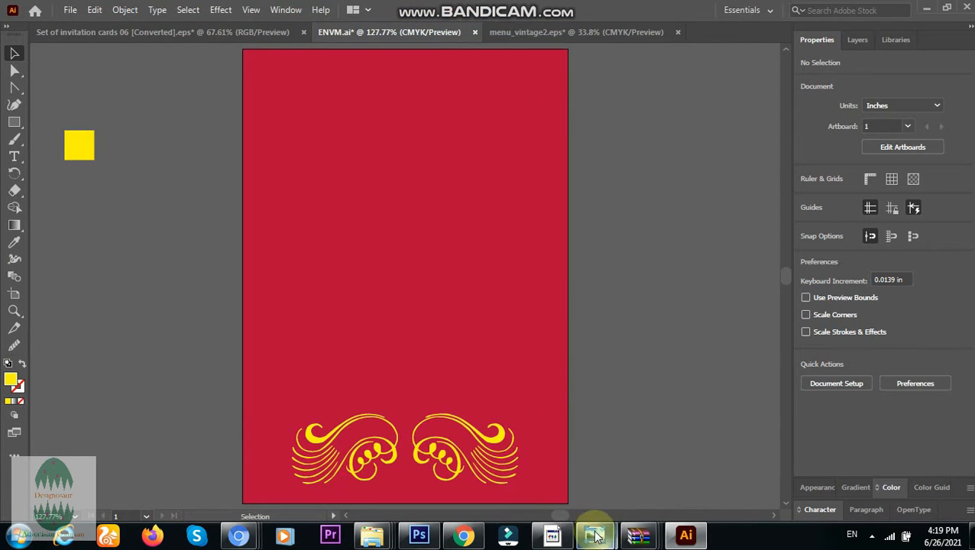
left_click(554, 535)
left_click(350, 47)
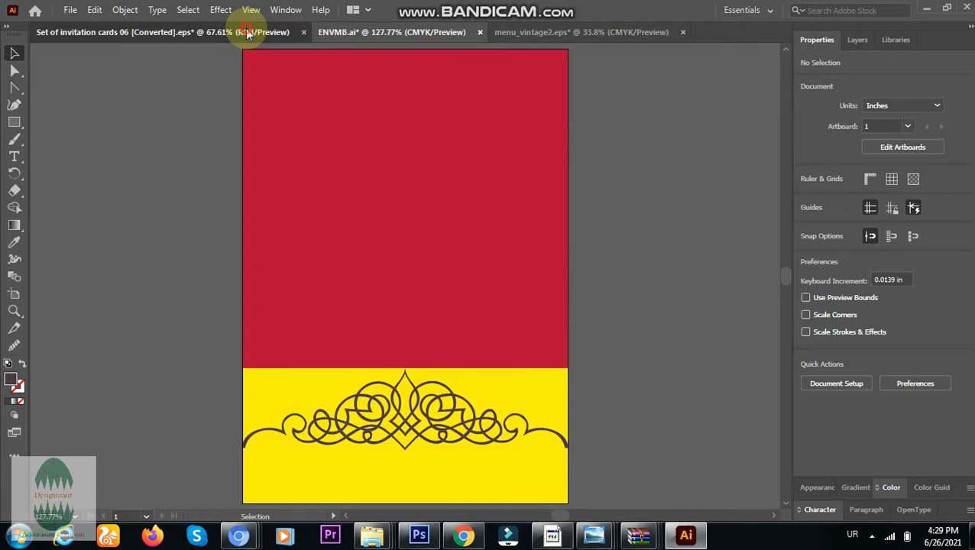
Look over the ornaments in Set of invitation cards 06 and menu_vintage2.eps, and return to ENVMB.ai
left_click(247, 32)
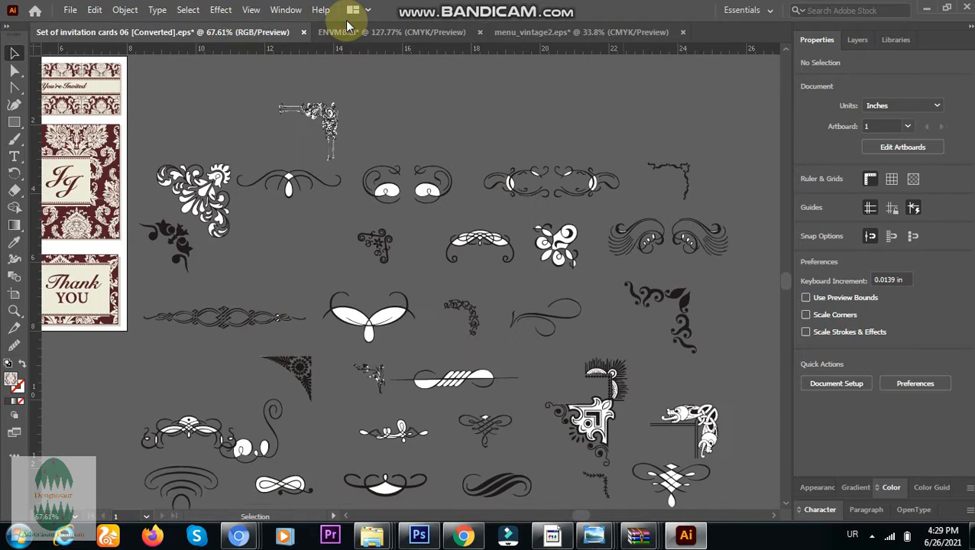
left_click(353, 32)
left_click(573, 34)
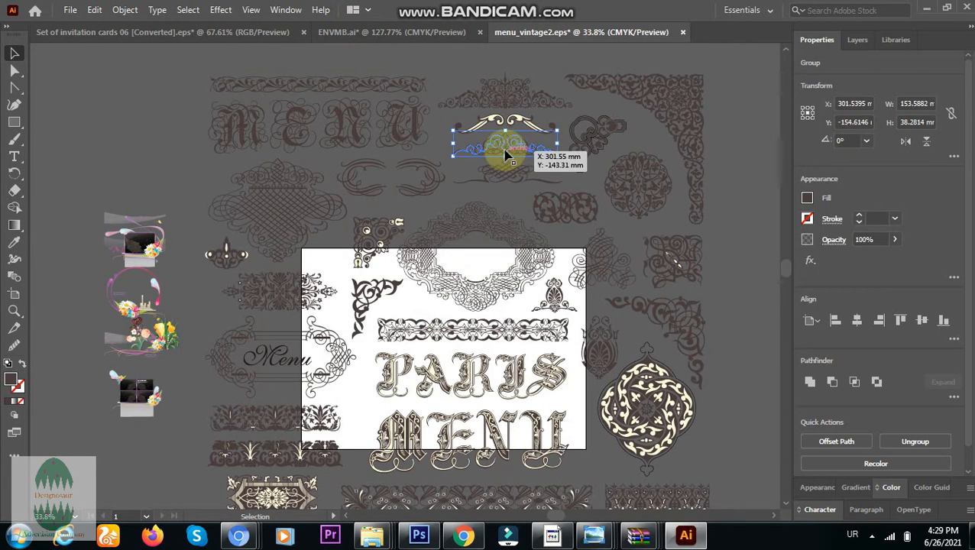
left_click(187, 31)
left_click(336, 32)
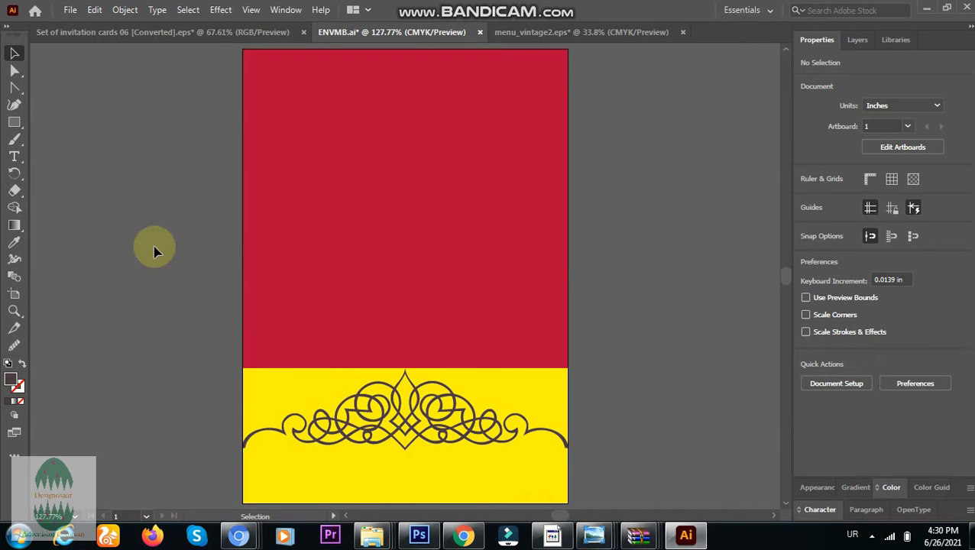
Expand the appearance of the dark scroll ornament on the yellow band
left_click(353, 435)
left_click(124, 9)
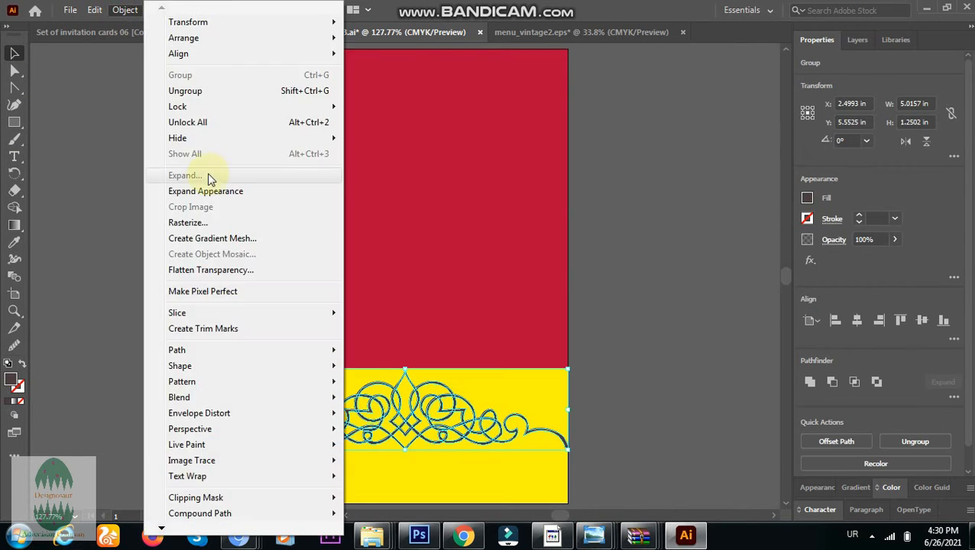
left_click(201, 191)
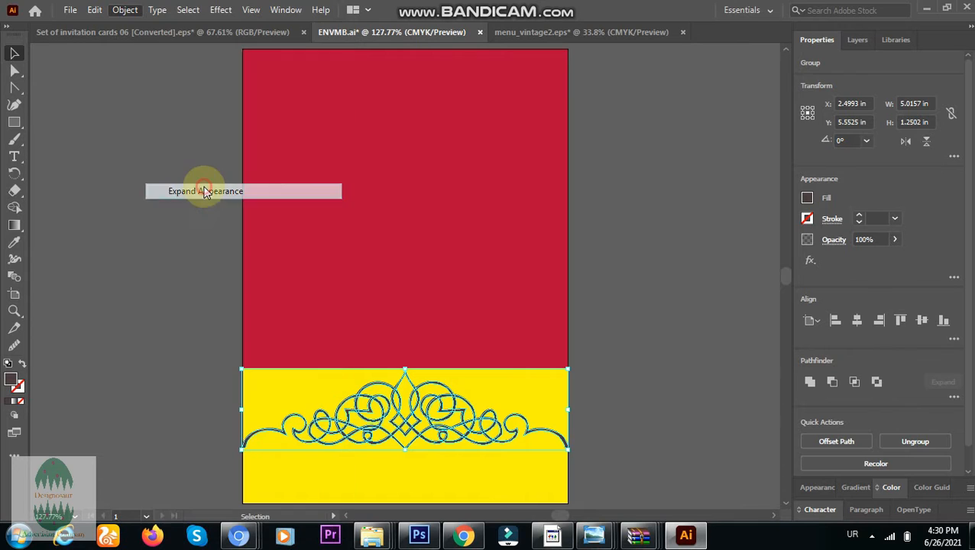
left_click(601, 377)
Remove the part of the yellow band above the scroll ornament's outline with the Shape Builder tool
left_click_drag(209, 387, 577, 446)
left_click(13, 207)
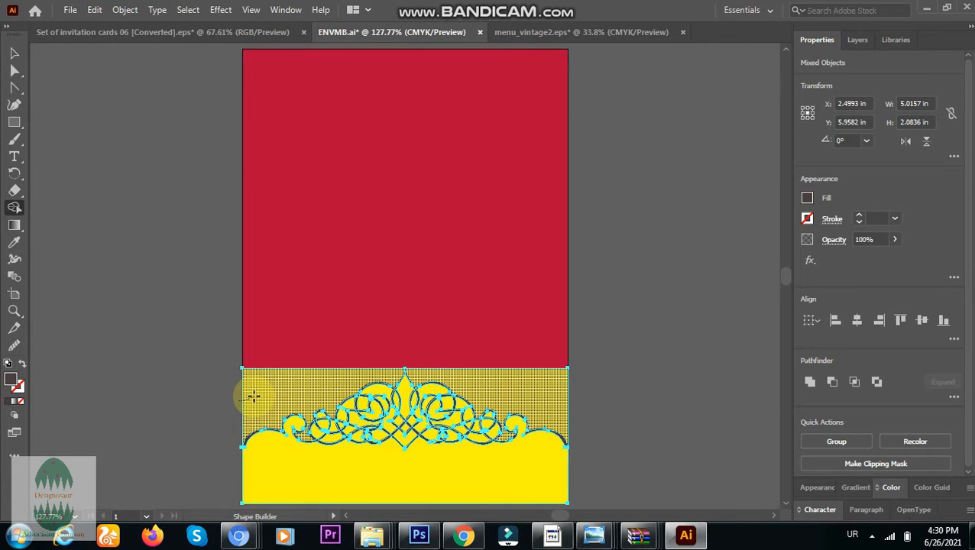
left_click(253, 396, "alt")
left_click(13, 52)
left_click(152, 183)
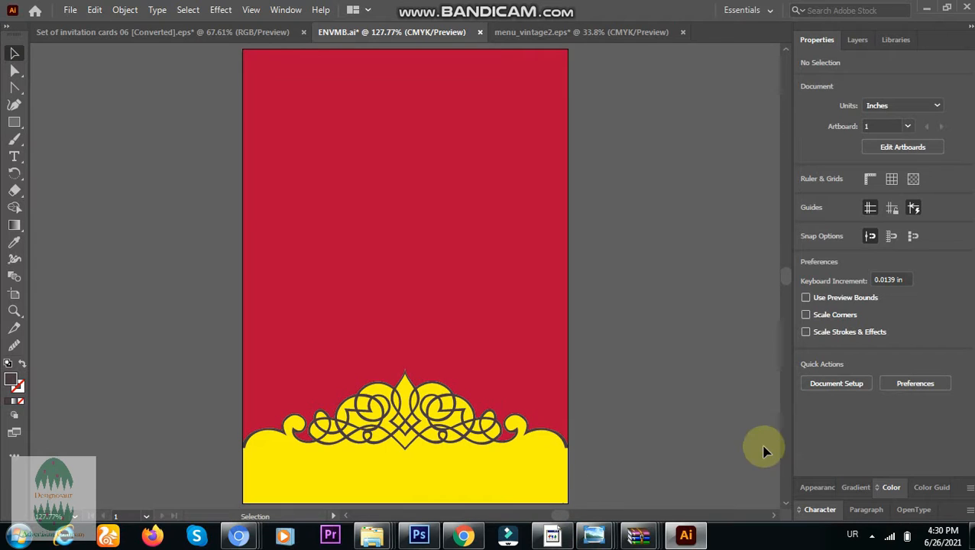
Recolour the dark scroll ornament with the background's red using the Eyedropper, and deselect it
left_click(451, 432)
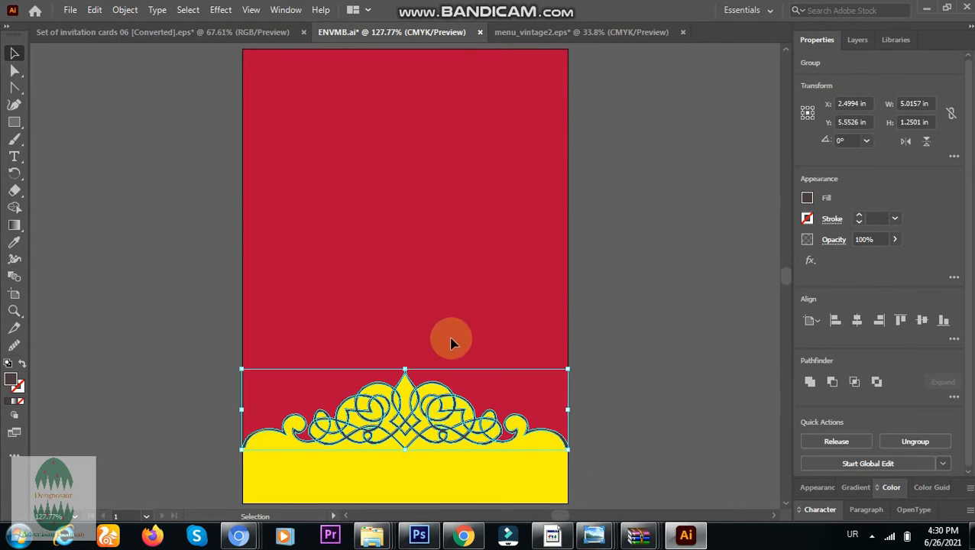
left_click(14, 242)
left_click(468, 204)
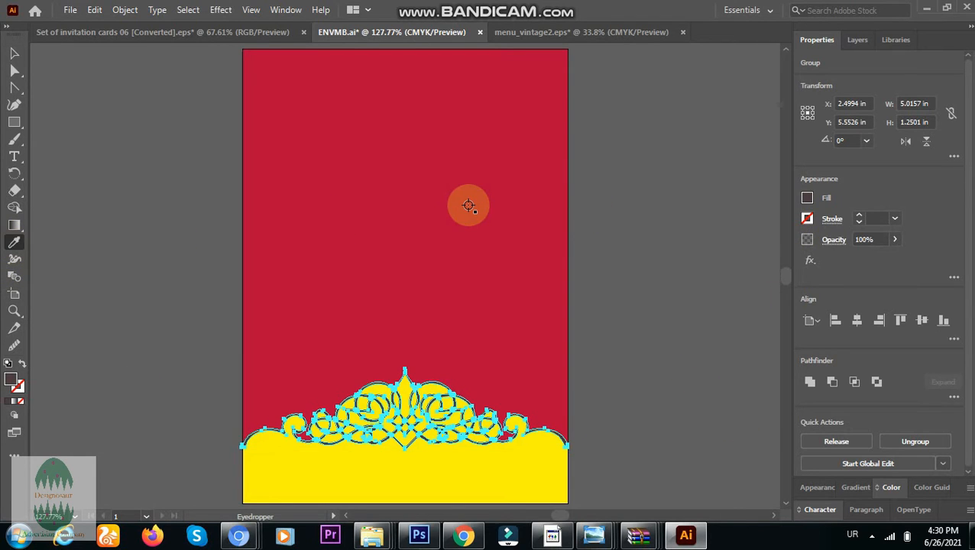
left_click(14, 53)
key("ctrl+shift+a")
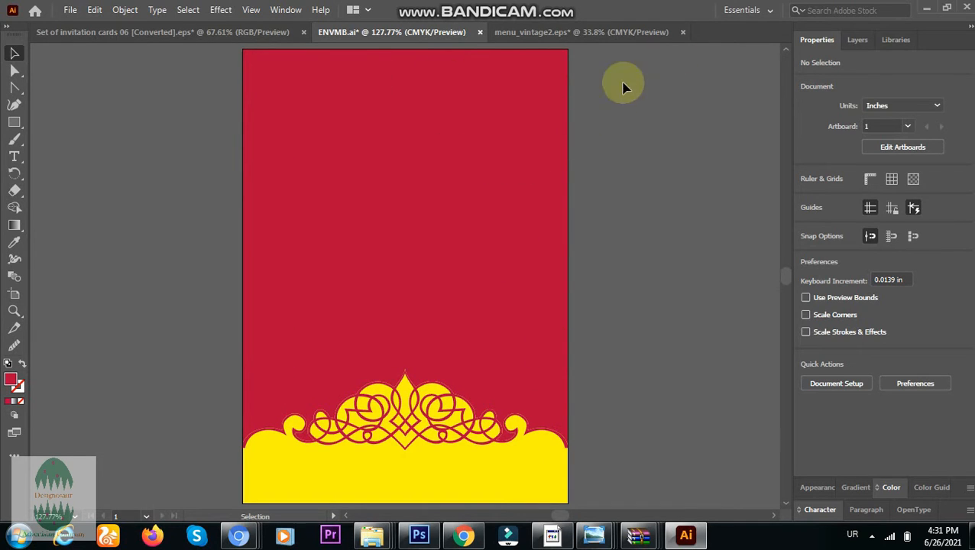
Paste the copied BARAT invitation content onto the red card and delete its white background rectangle
left_click(334, 181)
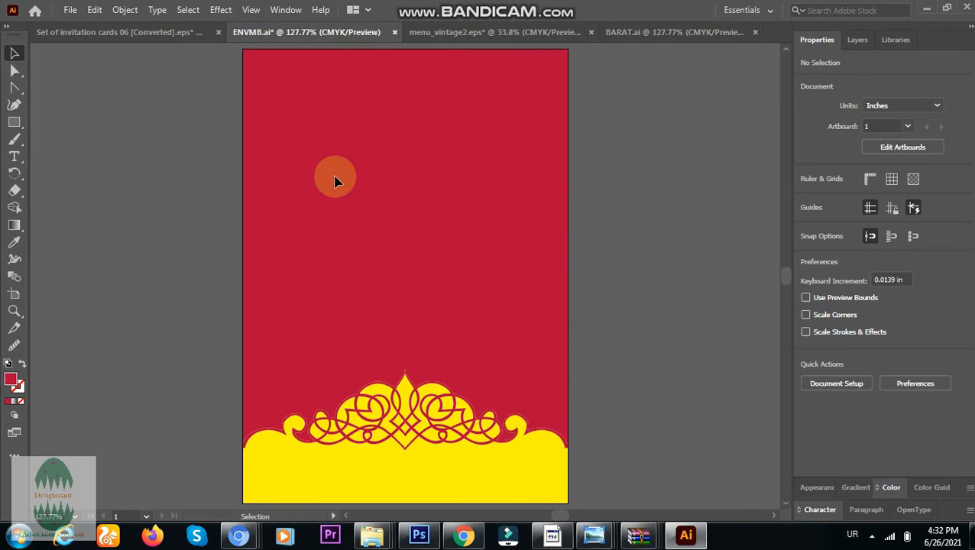
key("ctrl+v")
left_click(561, 185)
left_click(543, 202)
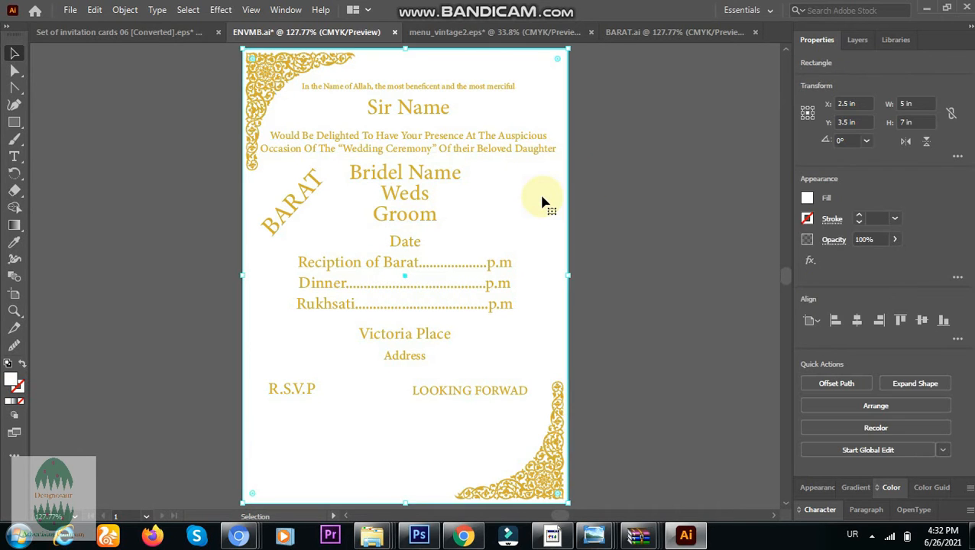
key("Delete")
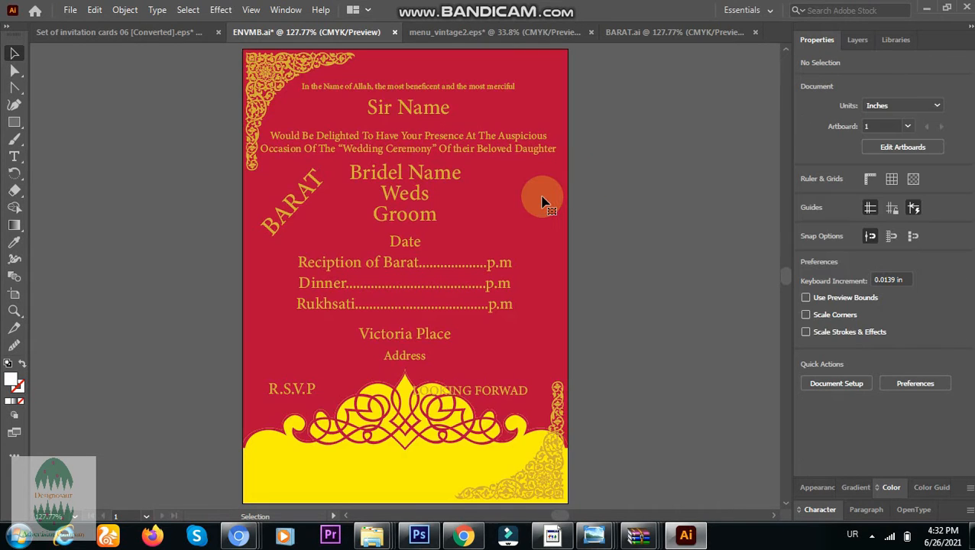
Delete the two gold corner ornaments pasted with the BARAT text
left_click(269, 93)
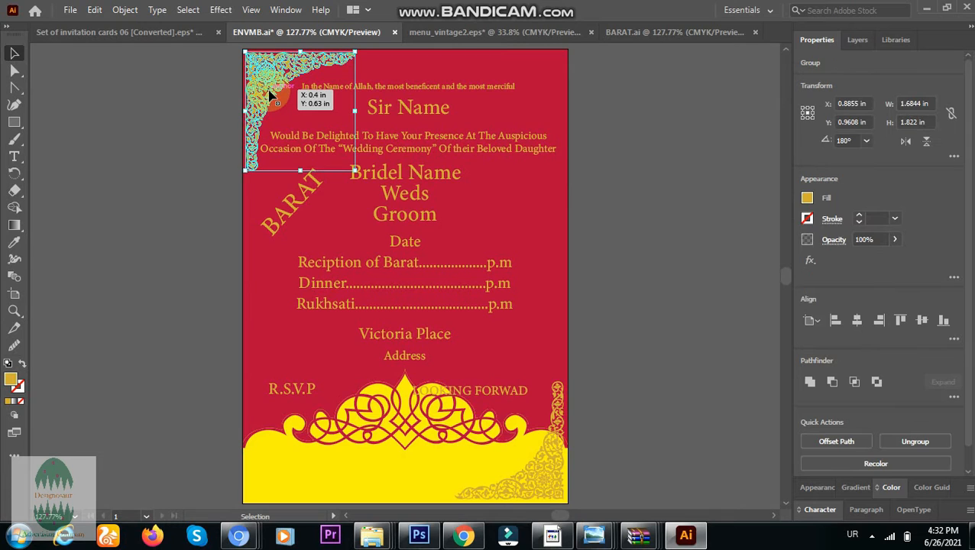
key("Delete")
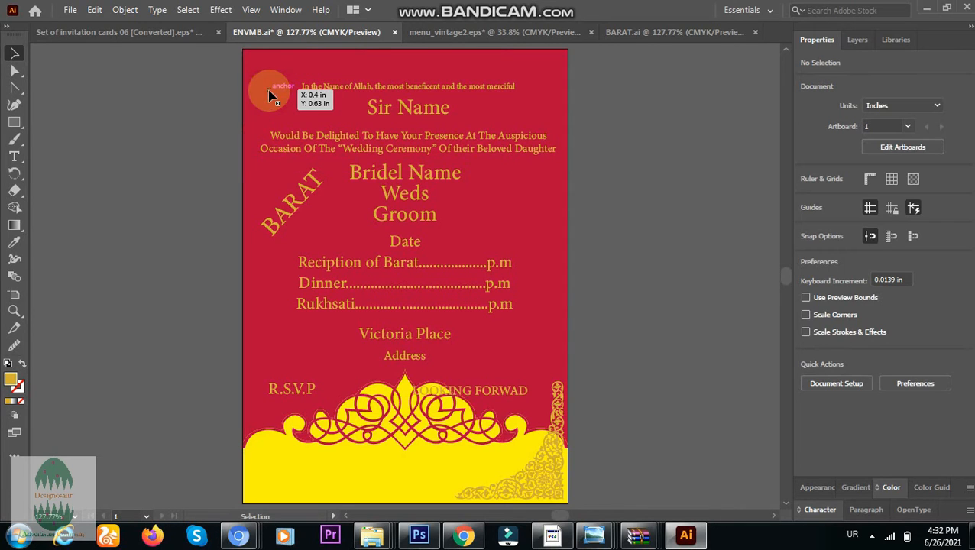
left_click(543, 468)
key("Delete")
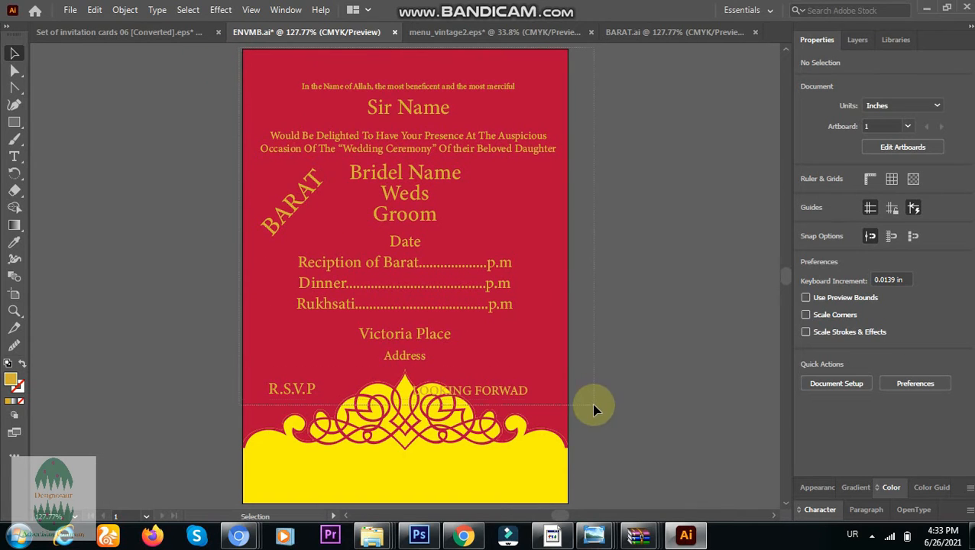
Select all the invitation text, including the slanted BARAT, and move it up to Y 2.5436 in, clear of the scroll ornament
key("ctrl+a")
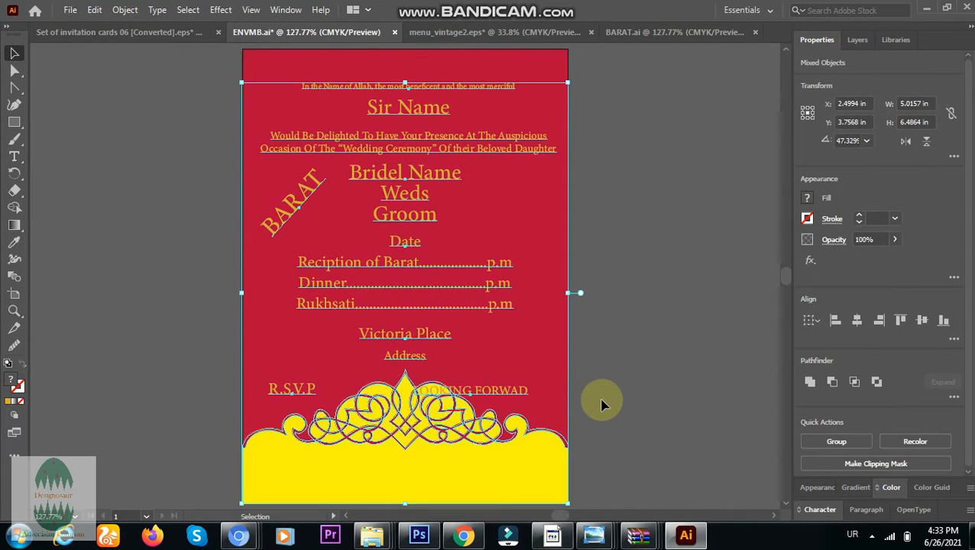
left_click(624, 345)
left_click(474, 390)
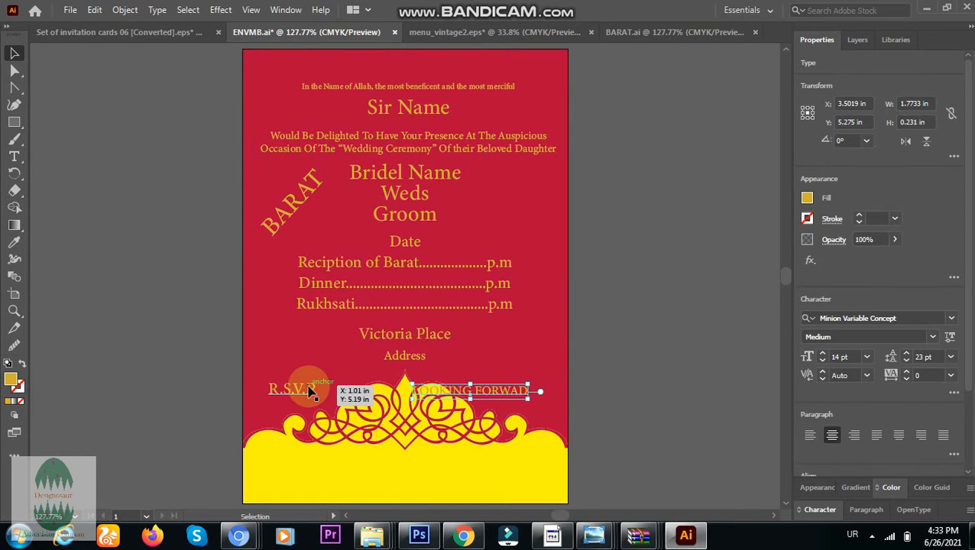
left_click_drag(311, 390, 367, 214)
left_click(336, 88, "shift")
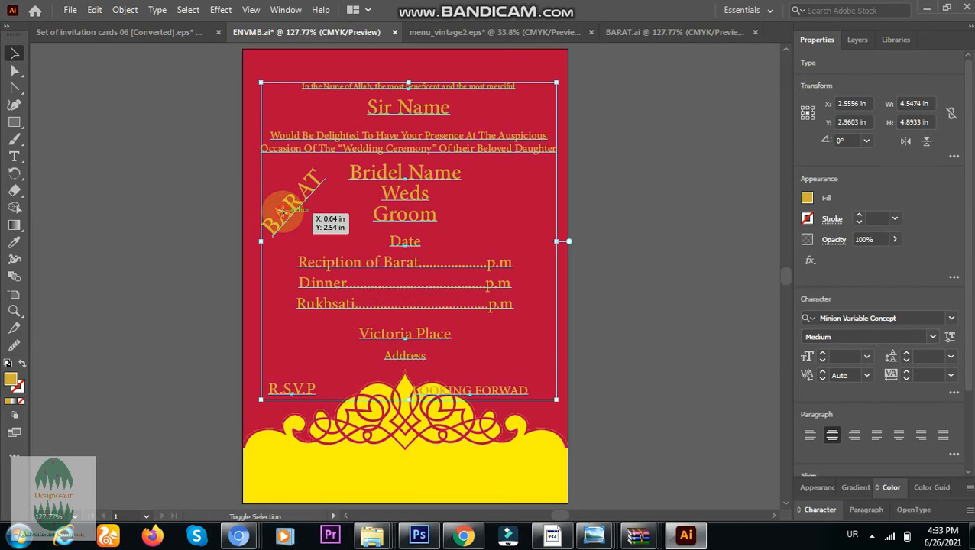
left_click(278, 164, "shift")
key("shift+Up")
key("shift+Up")
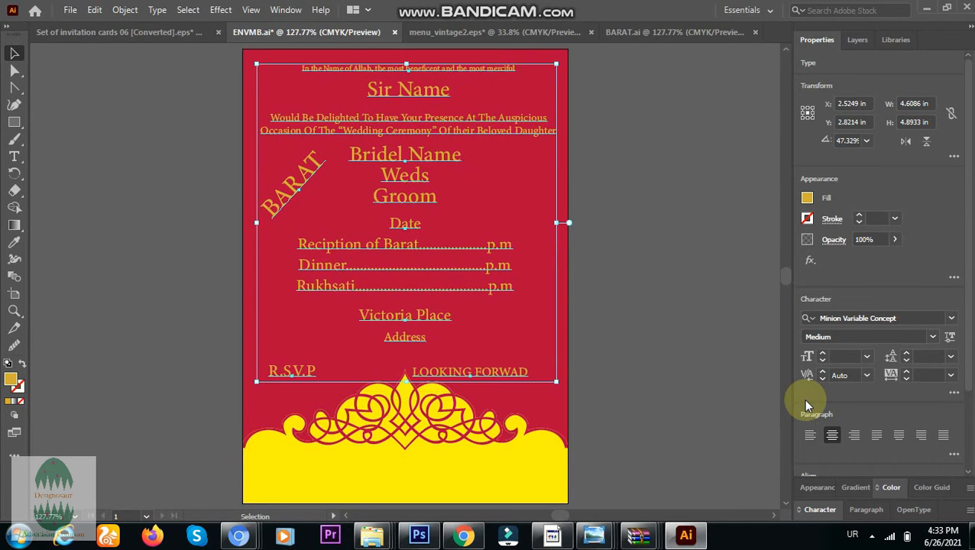
key("shift+Up")
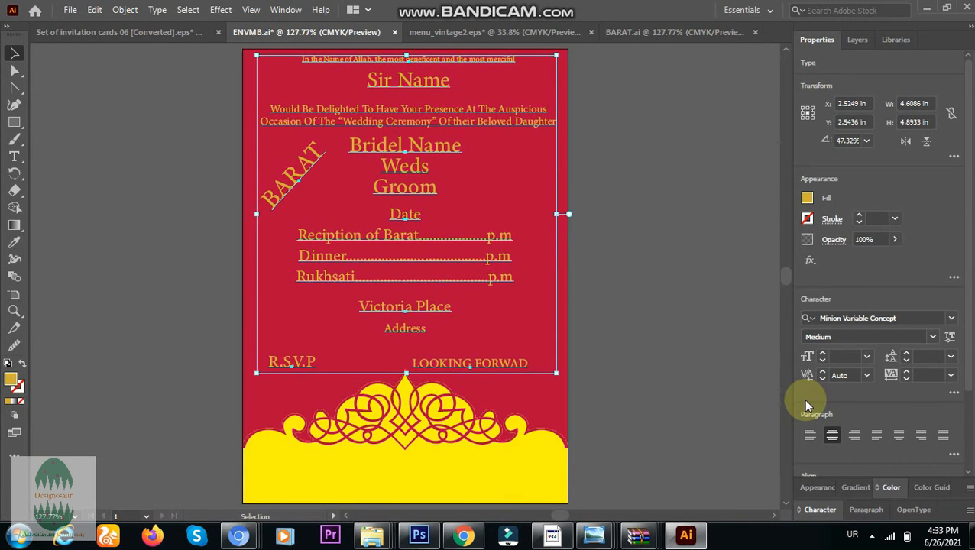
key("shift+Down")
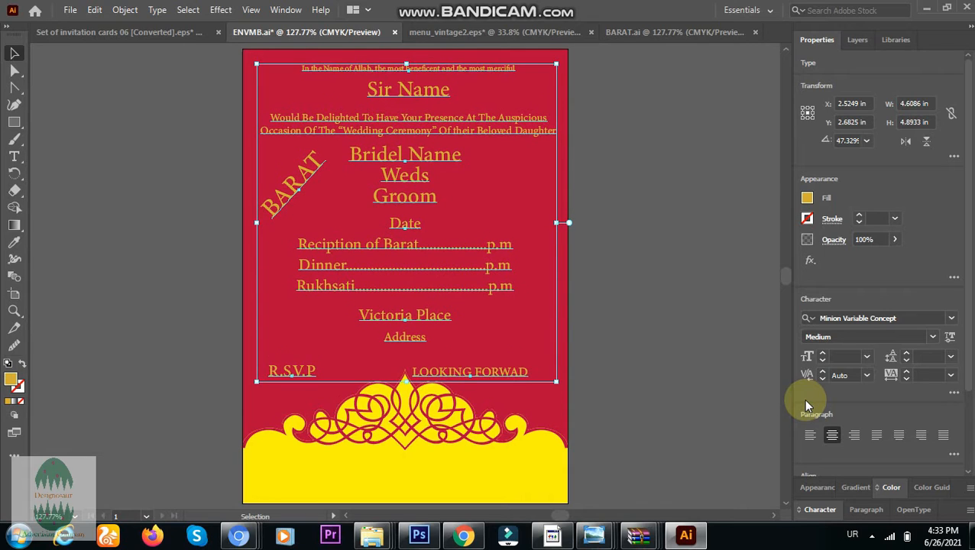
key("shift+Up")
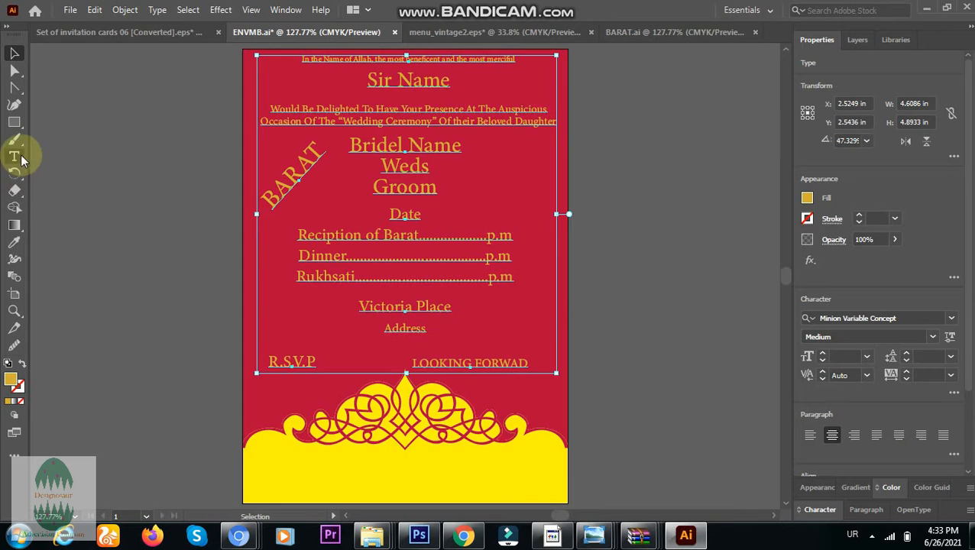
Recolour all the invitation text with the lower band's yellow using the Eyedropper, and deselect it
left_click(14, 242)
left_click(309, 472)
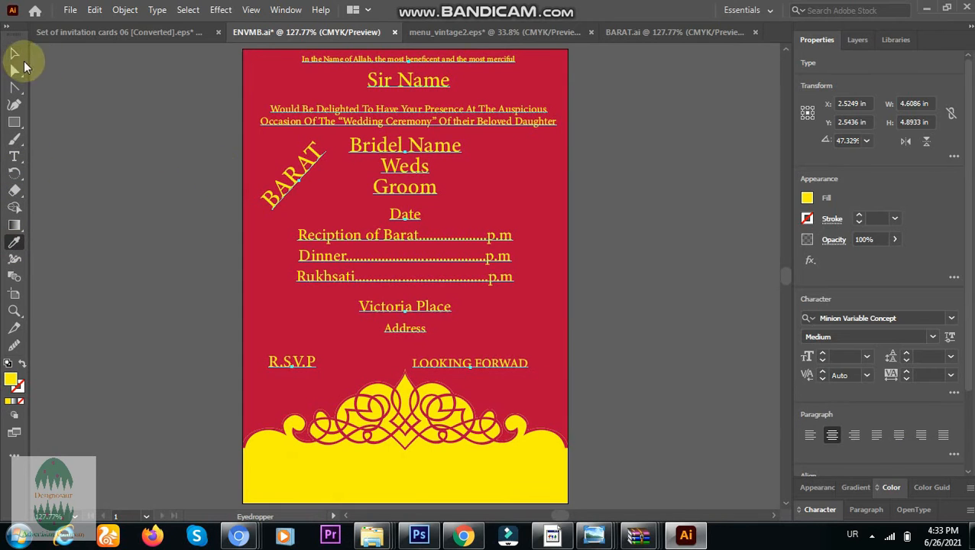
left_click(14, 53)
left_click(249, 122)
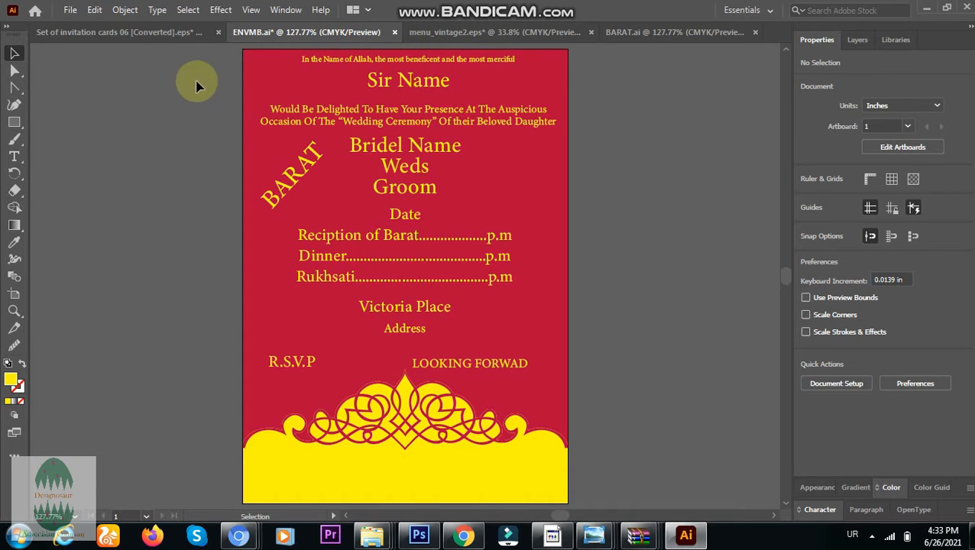
Move the whole invitation text down to Y 2.8214 in and send it backward one level
left_click_drag(229, 47, 577, 370)
key("shift+Down")
key("shift+Down")
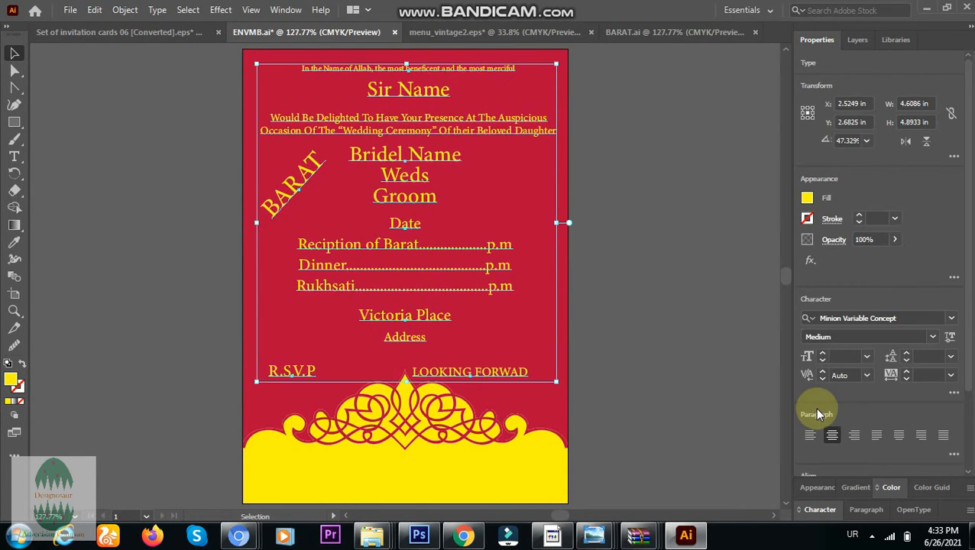
right_click(474, 382)
mouse_move(550, 310)
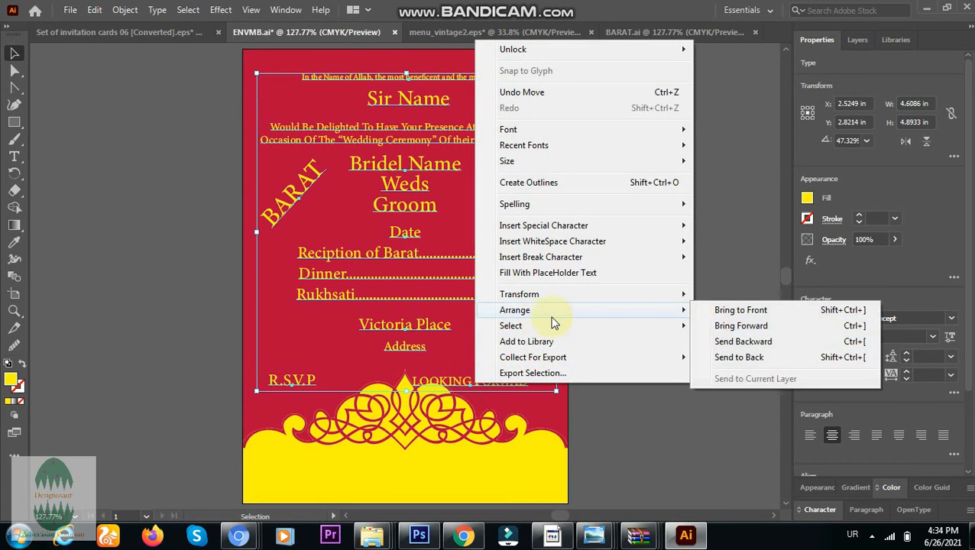
left_click(722, 340)
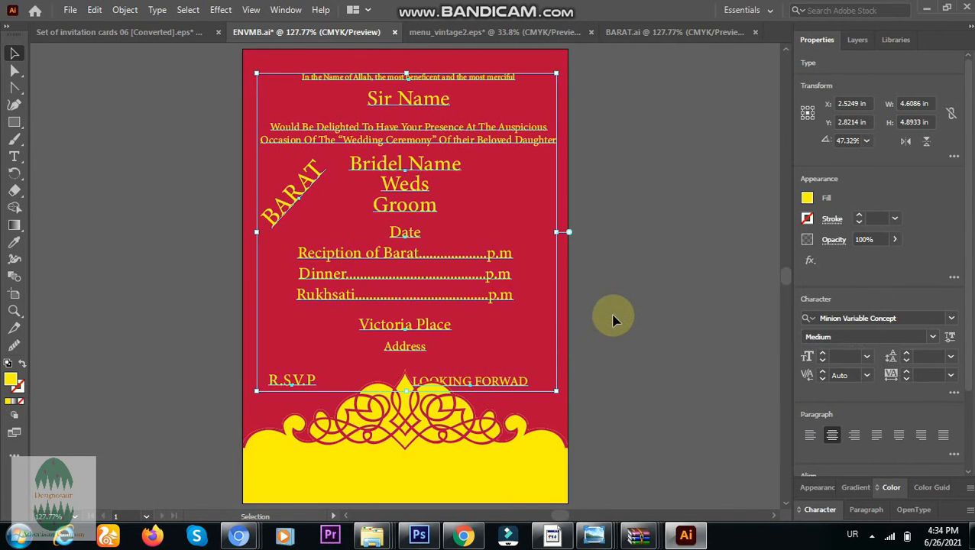
Nudge the whole invitation text up to Y 2.6964 in
key("Up")
key("Up")
key("Up")
key("Up")
key("Up")
key("Up")
key("Up")
key("Up")
key("Up")
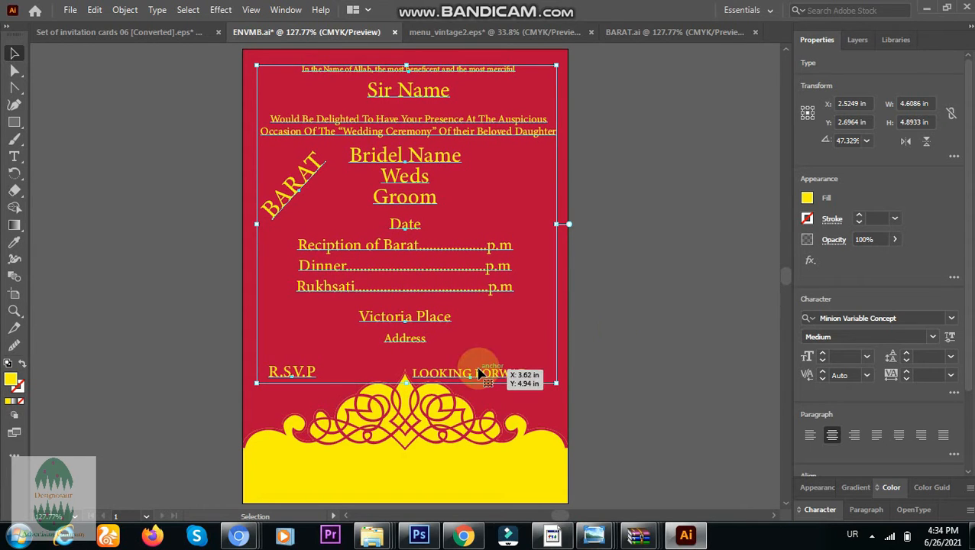
Nudge the LOOKING FORWAD line right to X 3.738 in, away from the ornament's central tip, and deselect it
left_click_drag(535, 365, 646, 396)
key("Right")
key("Right")
key("Right")
key("Right")
key("Right")
key("Right")
key("Right")
key("Right")
key("Right")
key("Right")
key("Right")
key("Right")
key("Right")
key("Right")
key("Right")
key("Right")
key("Right")
key("Right")
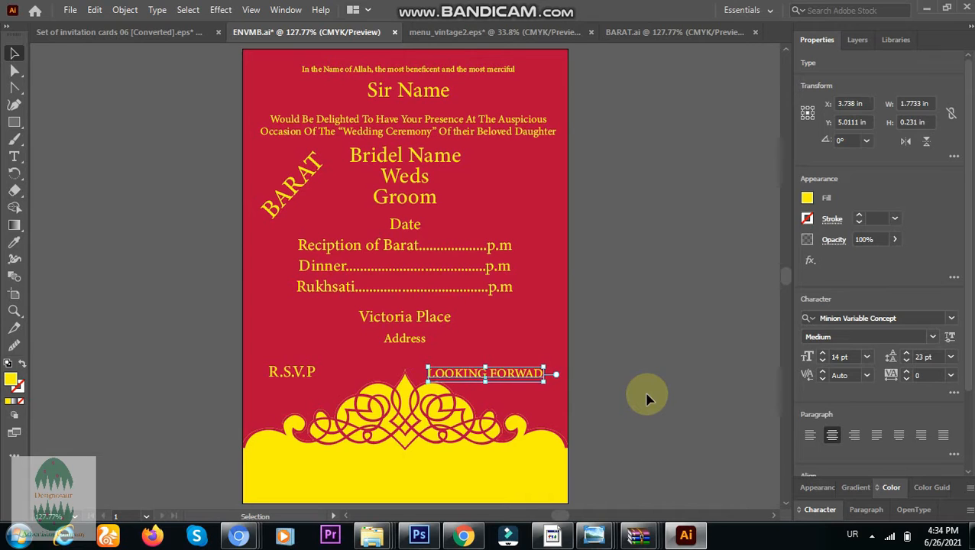
left_click(648, 397)
Recolour the scroll ornament with the lower band's yellow using the Eyedropper
left_click(330, 450)
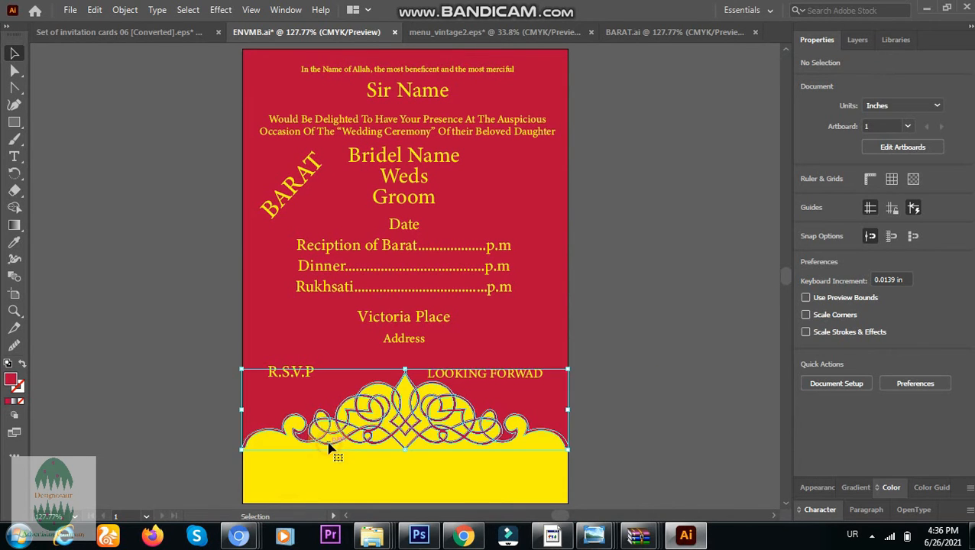
left_click(14, 242)
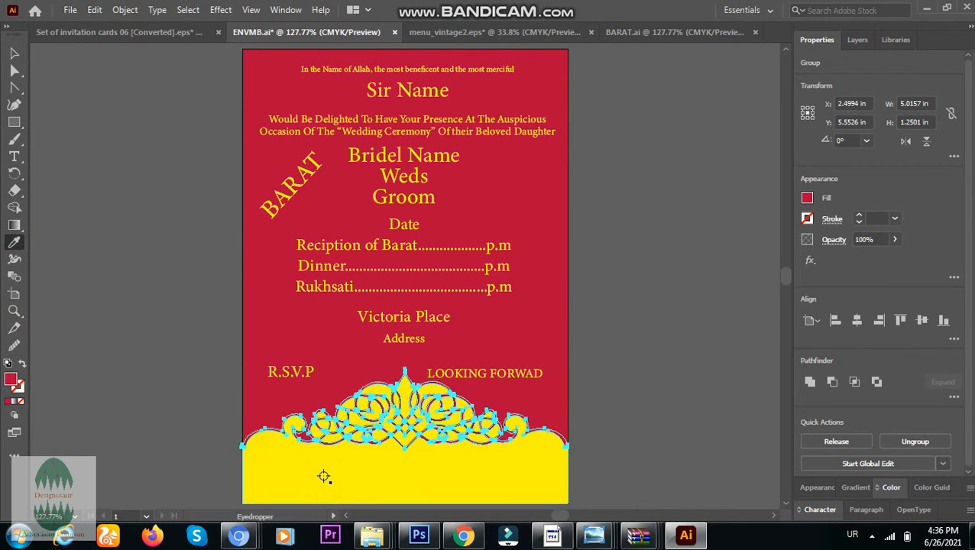
left_click(322, 472)
left_click(13, 53)
Recolour the yellow lower band with the background's red using the Eyedropper, and deselect it
left_click(279, 493)
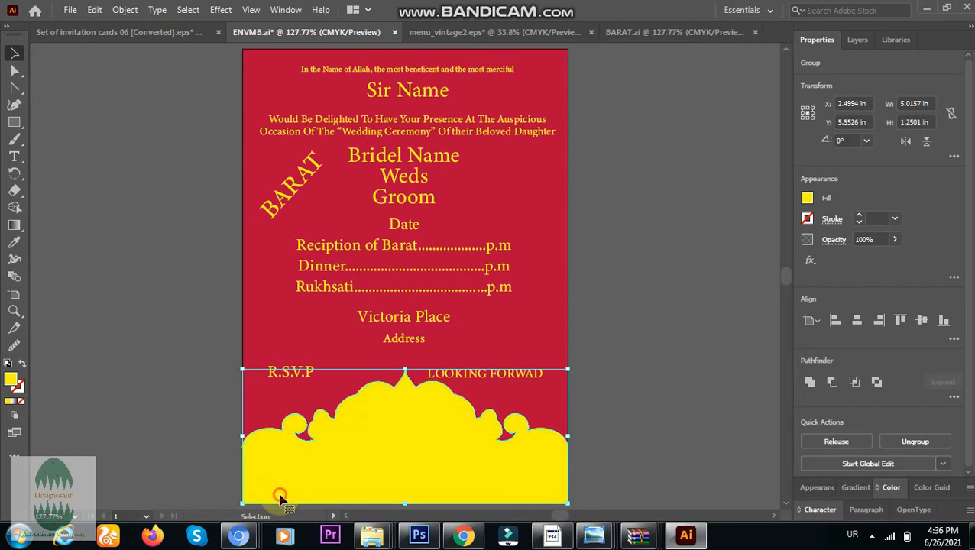
left_click(14, 243)
left_click(269, 307)
left_click(13, 53)
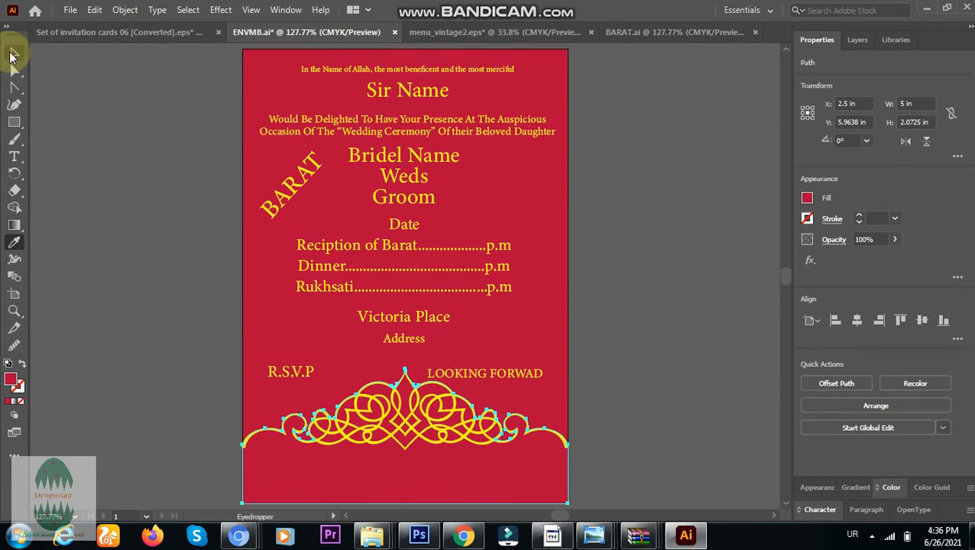
left_click(664, 386)
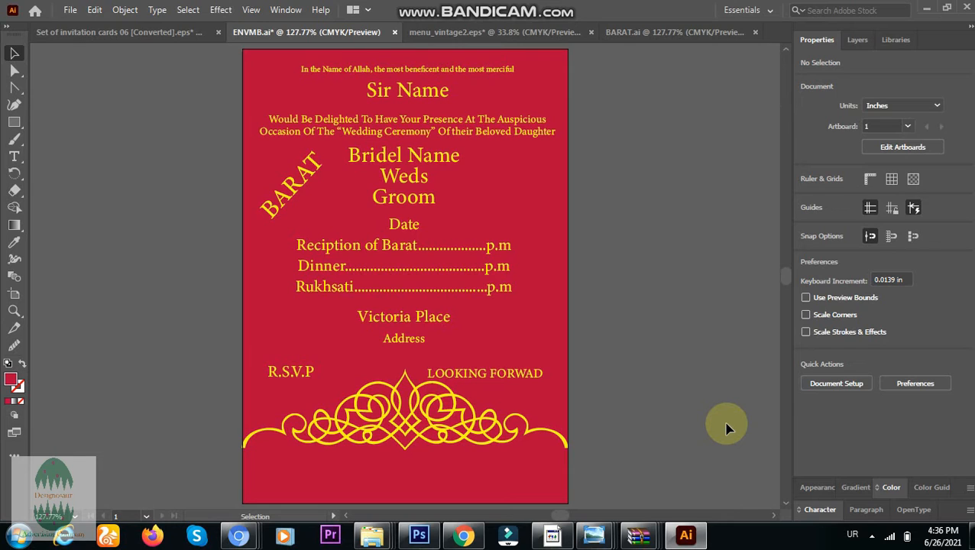
Draw a rectangle about 4.75 x 6.79 in just inside the card's edges
left_click(13, 121)
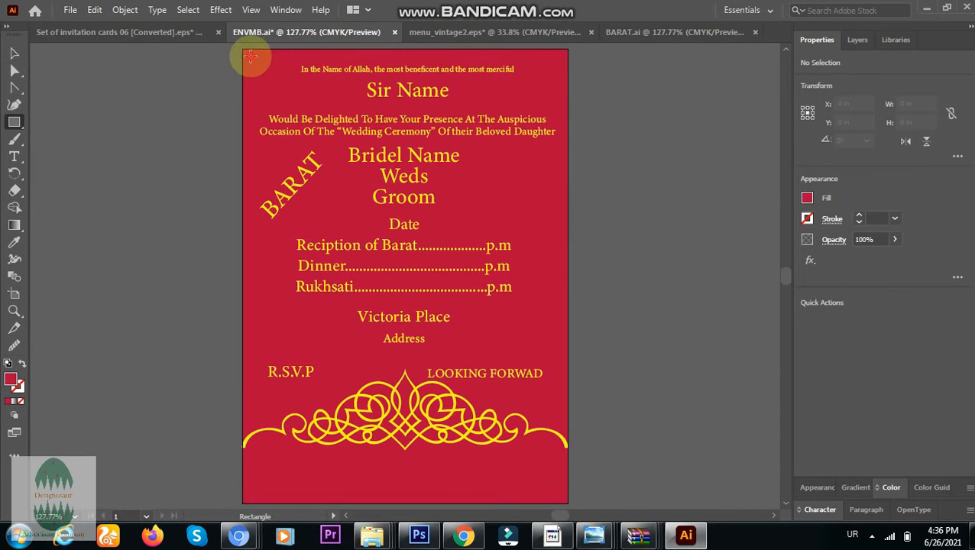
left_click_drag(250, 55, 559, 496)
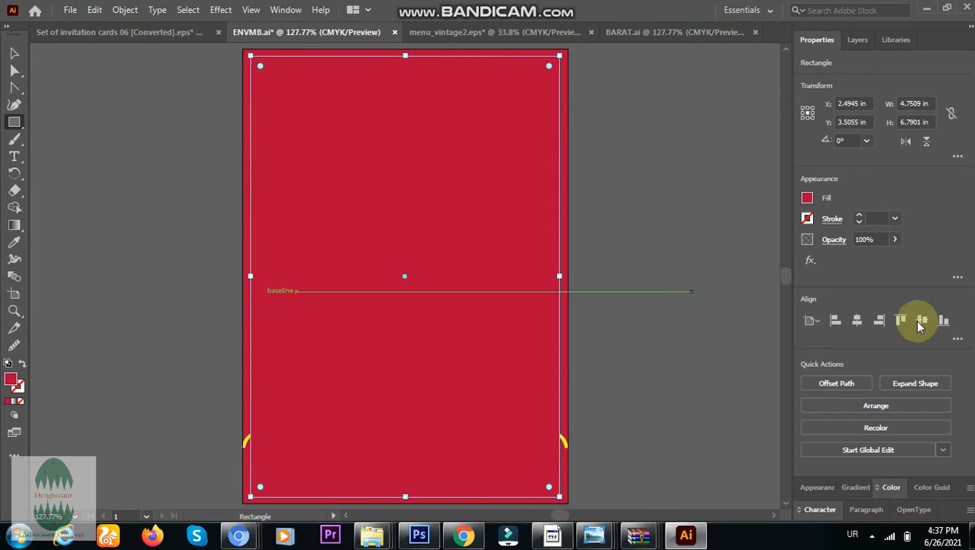
Try to turn the inner rectangle into an outline by swapping its fill and stroke, and open its stroke colour options
left_click(807, 198)
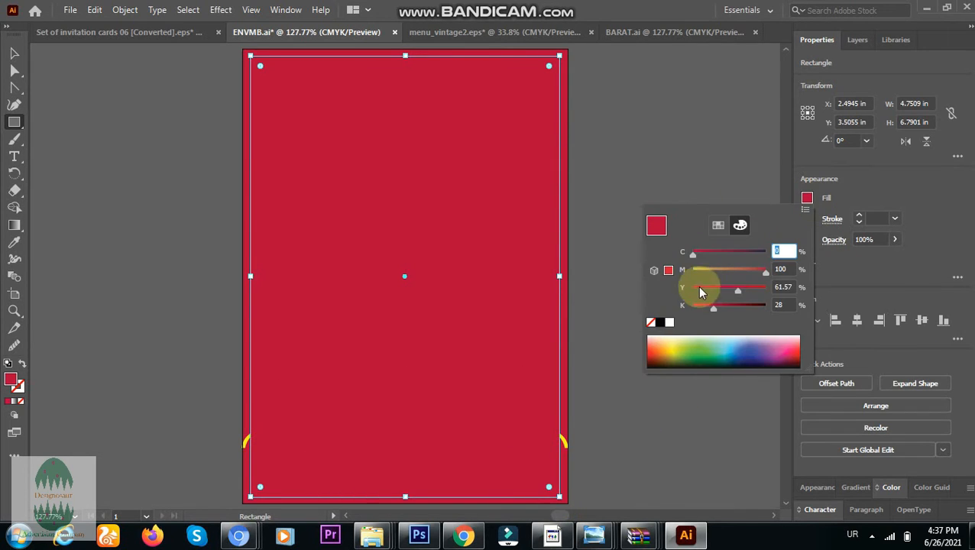
double_click(16, 382)
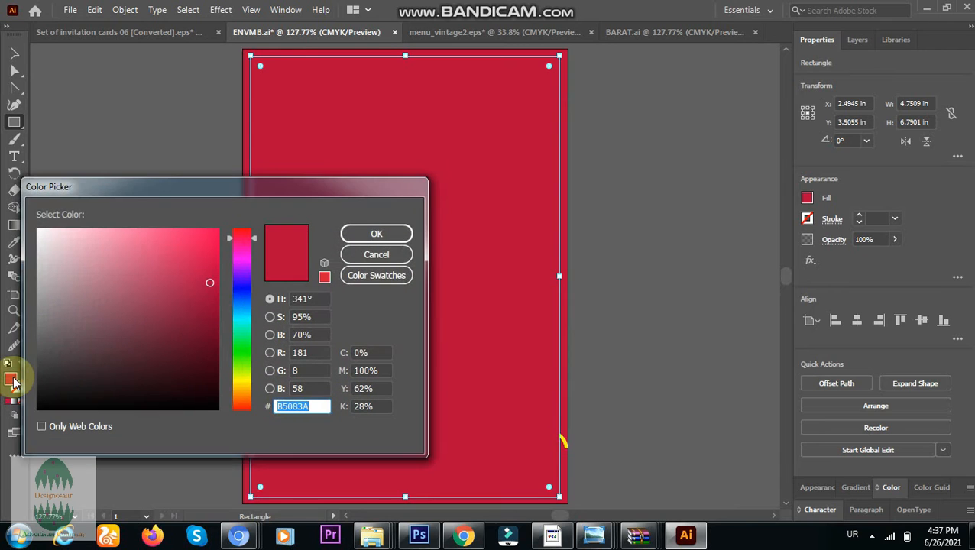
left_click(374, 254)
left_click(23, 364)
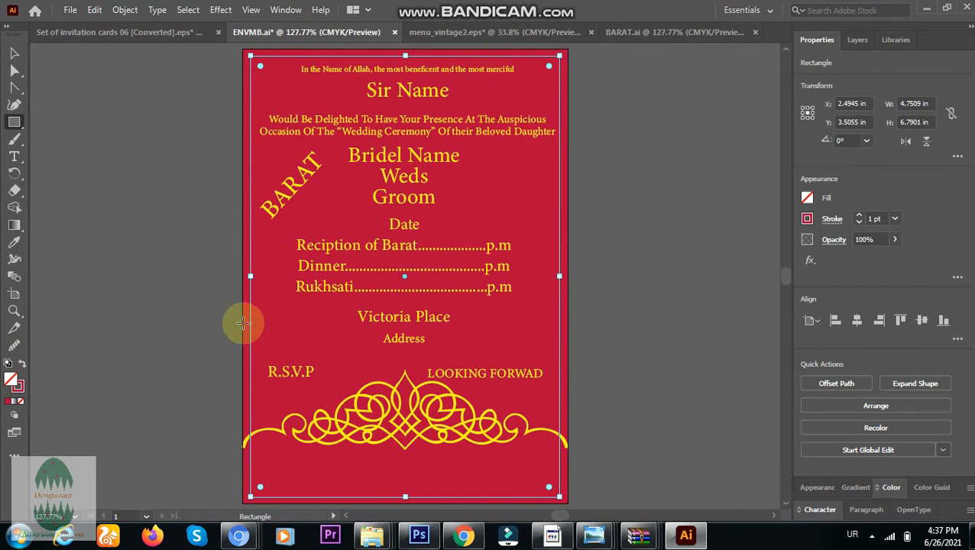
left_click(808, 223)
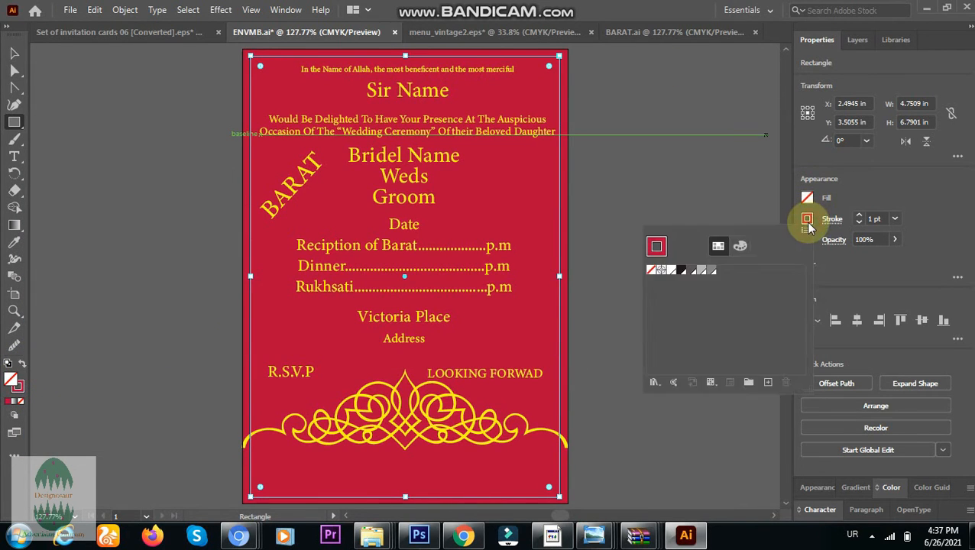
left_click(18, 387)
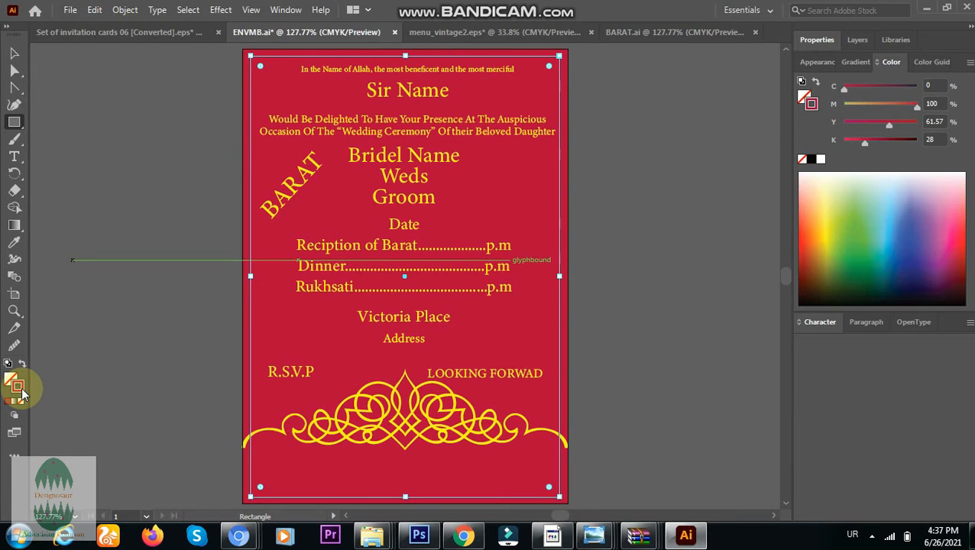
Give the inner rectangle a 1 pt yellow outline without fill by sampling the ornament's yellow and swapping fill and stroke
left_click(14, 242)
left_click(295, 432)
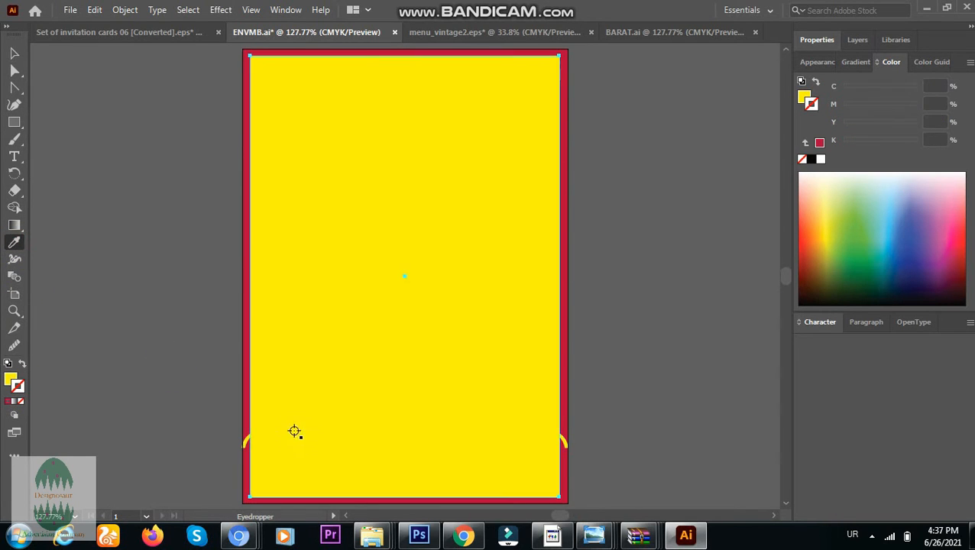
left_click(22, 364)
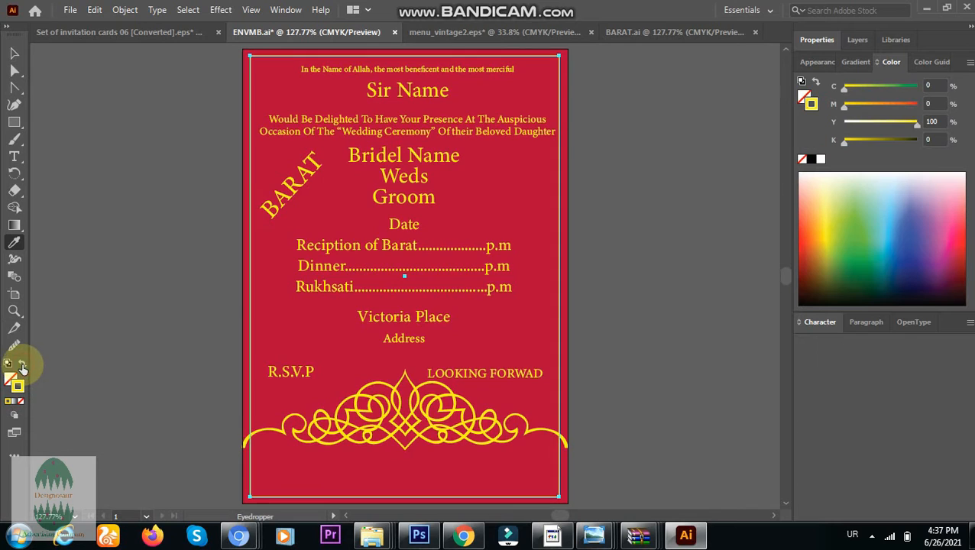
left_click(825, 39)
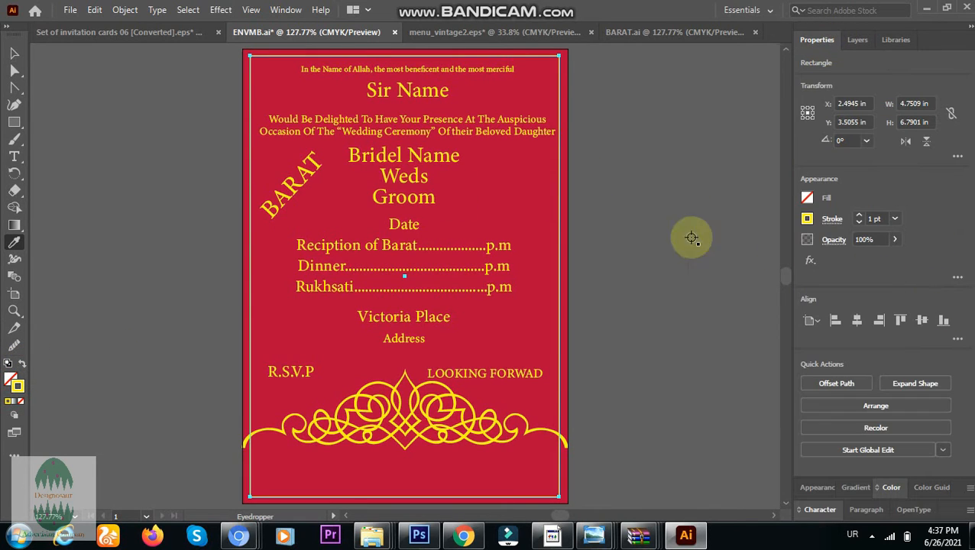
Set the yellow outline's stroke weight to 2 pt and deselect it
left_click(894, 219)
left_click(908, 278)
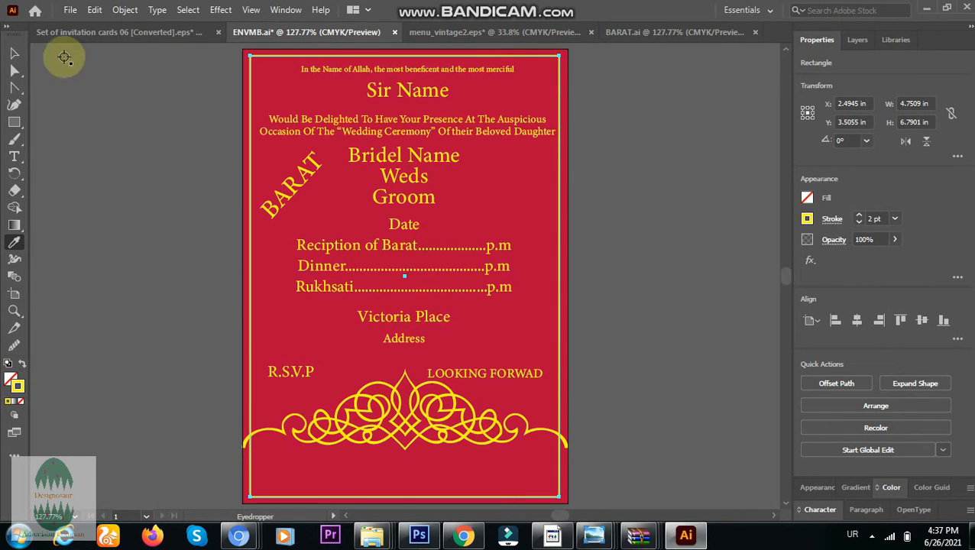
left_click(14, 53)
left_click(605, 210)
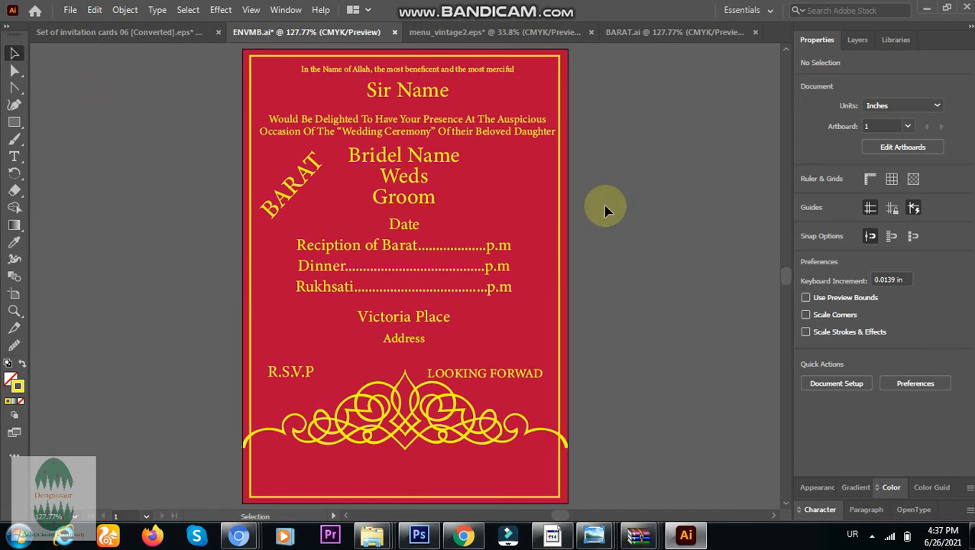
Send the yellow outline backward three levels in the stacking order, and deselect it
right_click(561, 307)
left_click(287, 56)
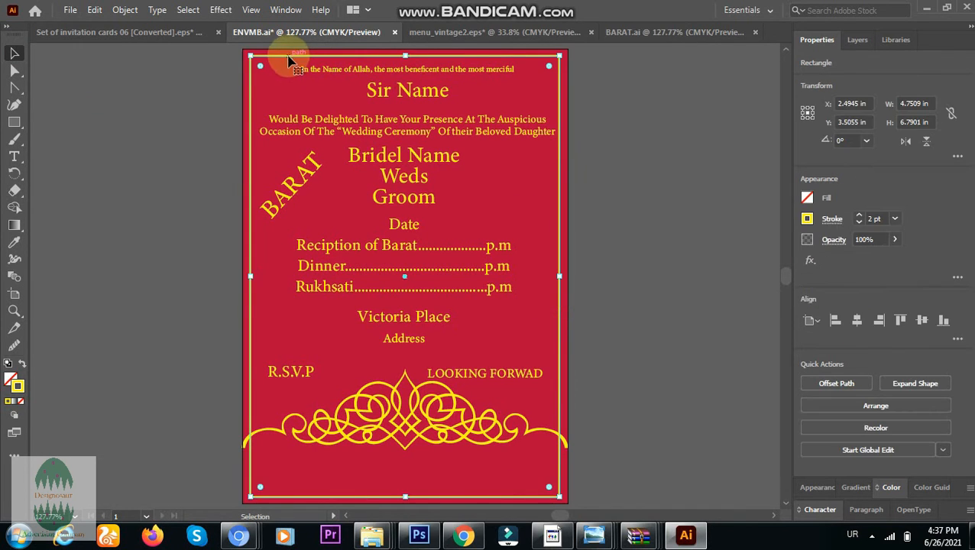
right_click(561, 260)
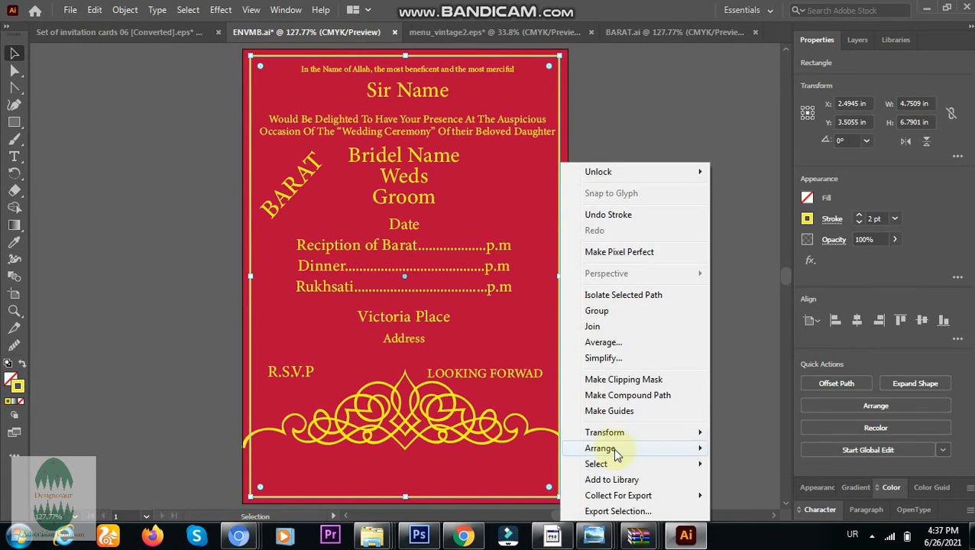
mouse_move(609, 451)
left_click(739, 480)
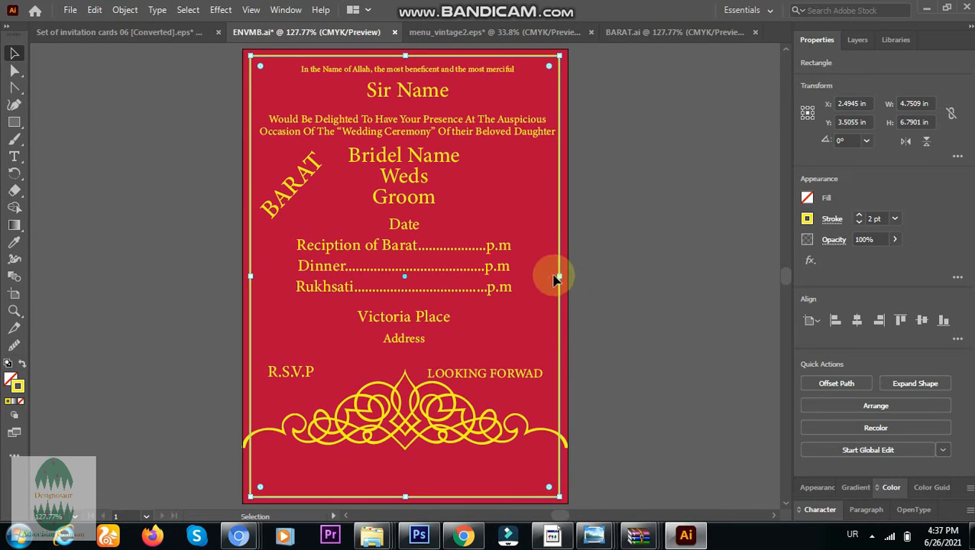
right_click(560, 306)
mouse_move(640, 451)
left_click(739, 481)
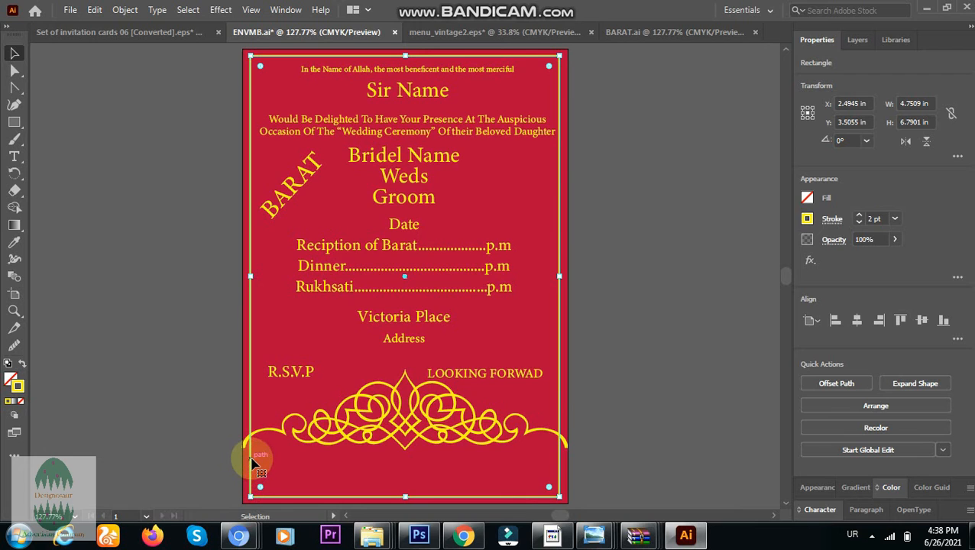
right_click(245, 390)
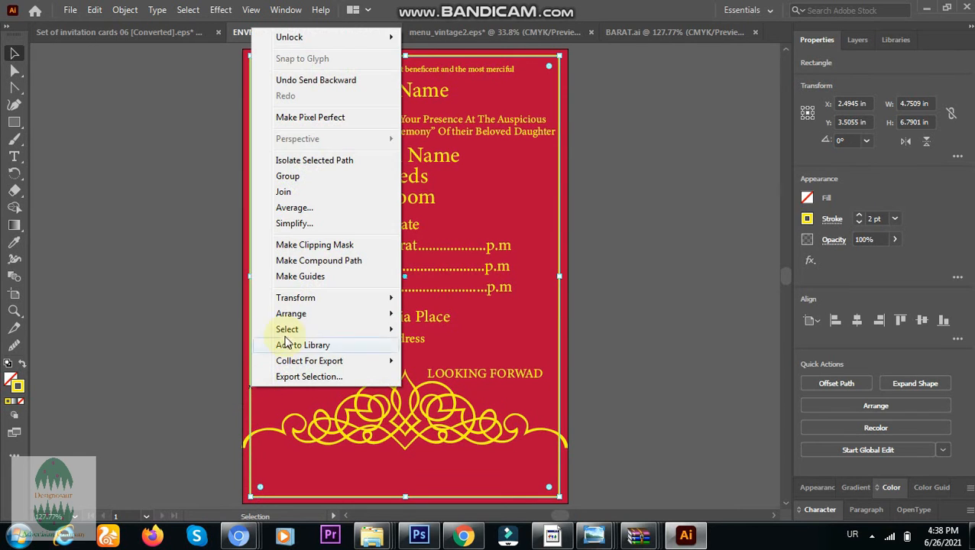
mouse_move(394, 316)
left_click(447, 344)
left_click(612, 257)
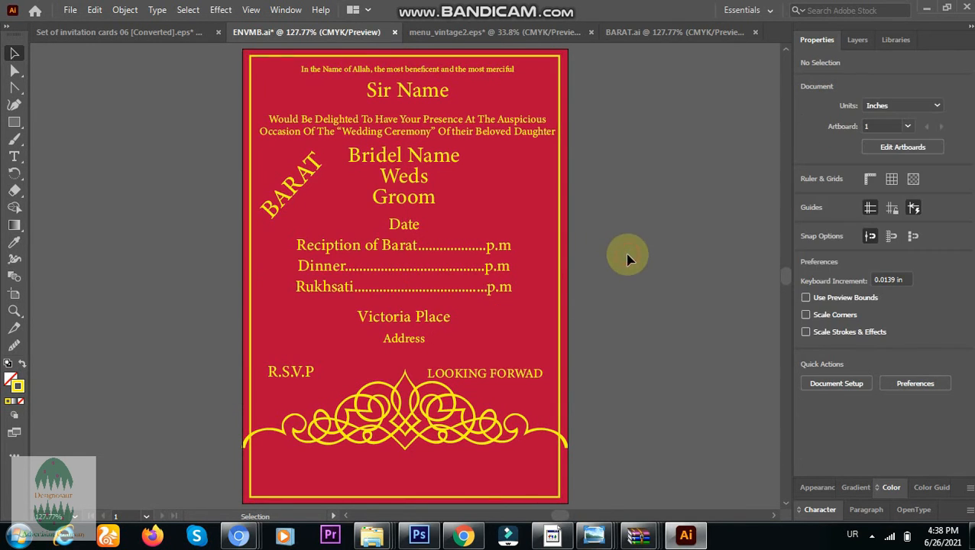
Try to cover the outline's lower part by bringing the red lower band forward one level
left_click(518, 458)
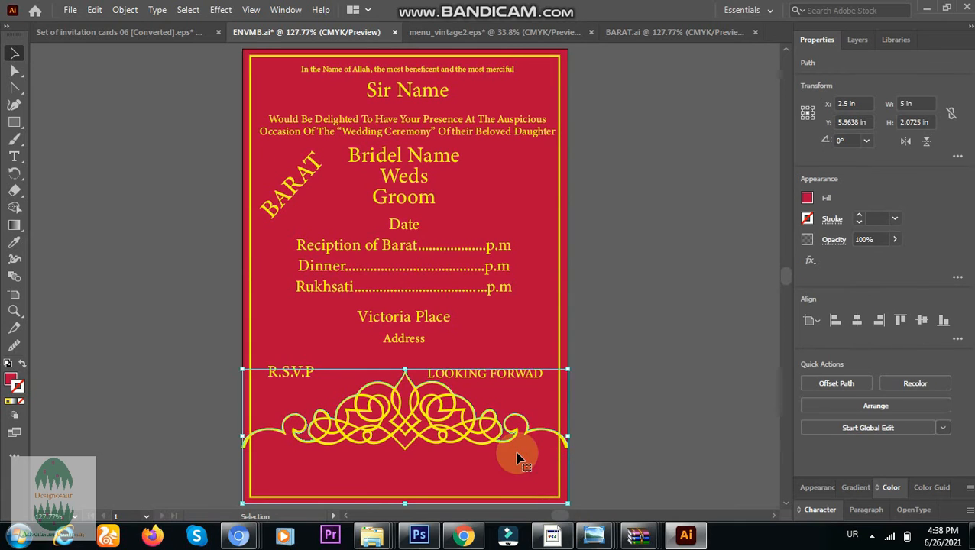
right_click(516, 458)
mouse_move(595, 382)
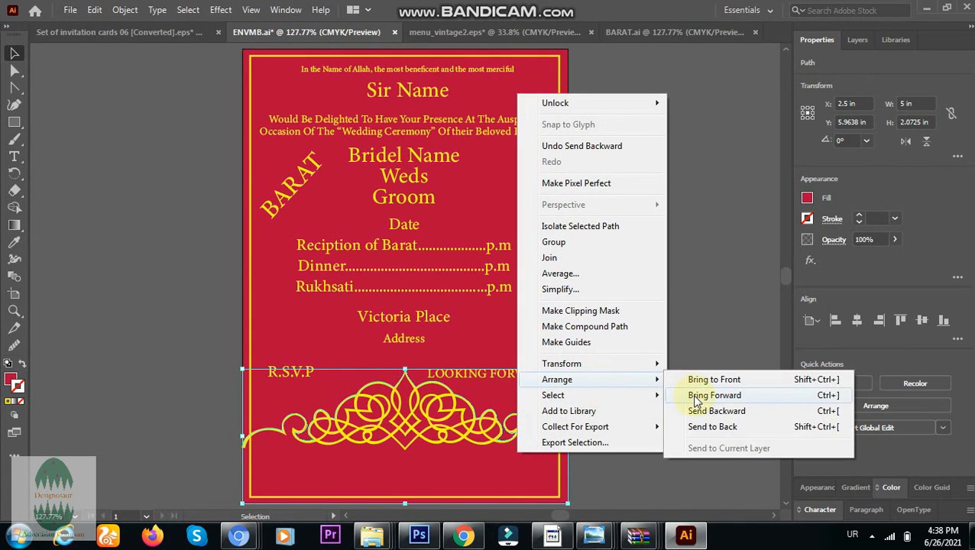
left_click(696, 395)
left_click(617, 391)
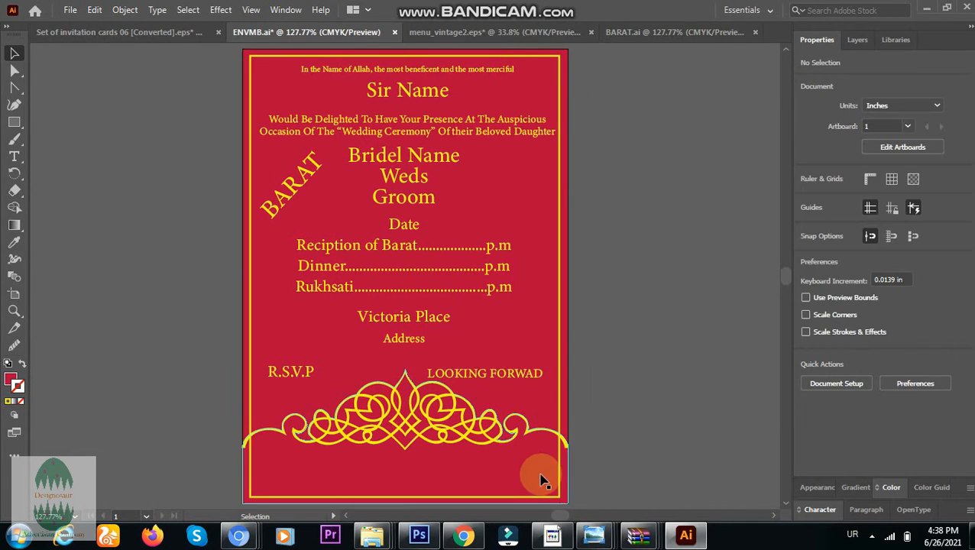
Bring the red lower band to the front and send it backward one level, beneath the ornament but above the yellow outline
left_click(261, 465)
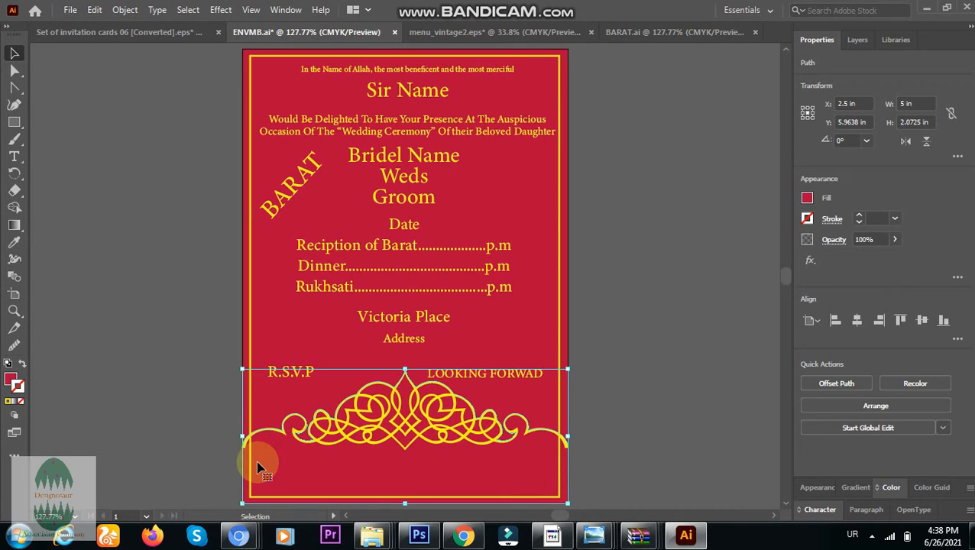
right_click(272, 463)
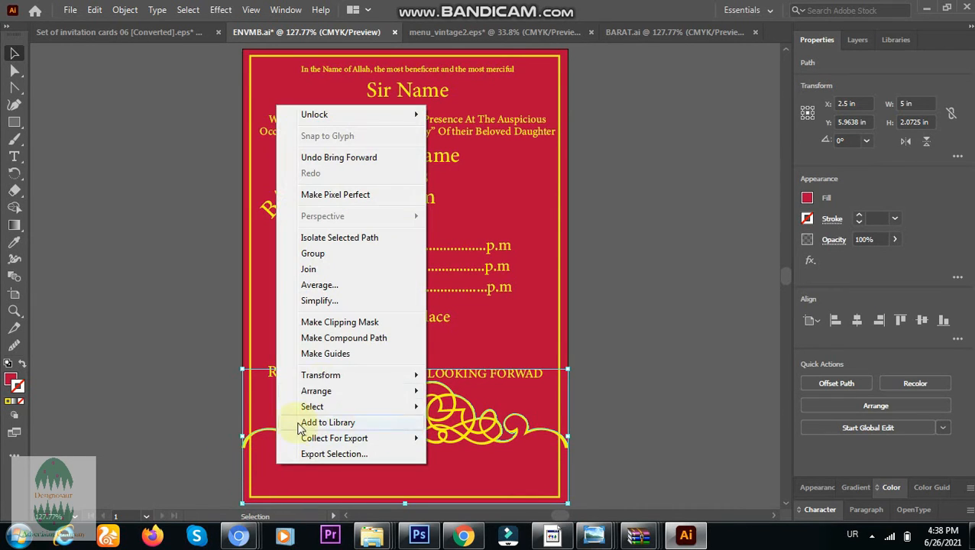
mouse_move(341, 400)
left_click(464, 391)
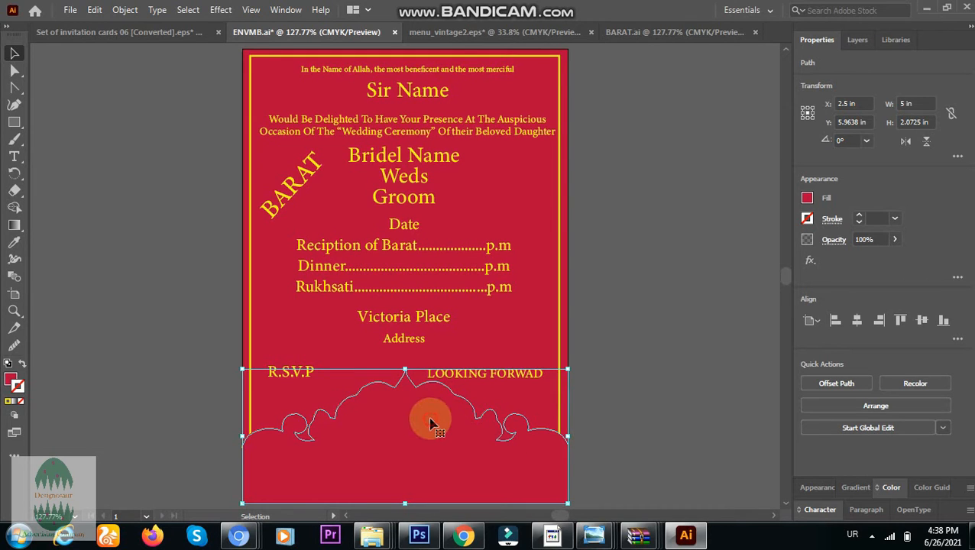
right_click(327, 456)
mouse_move(412, 381)
left_click(504, 399)
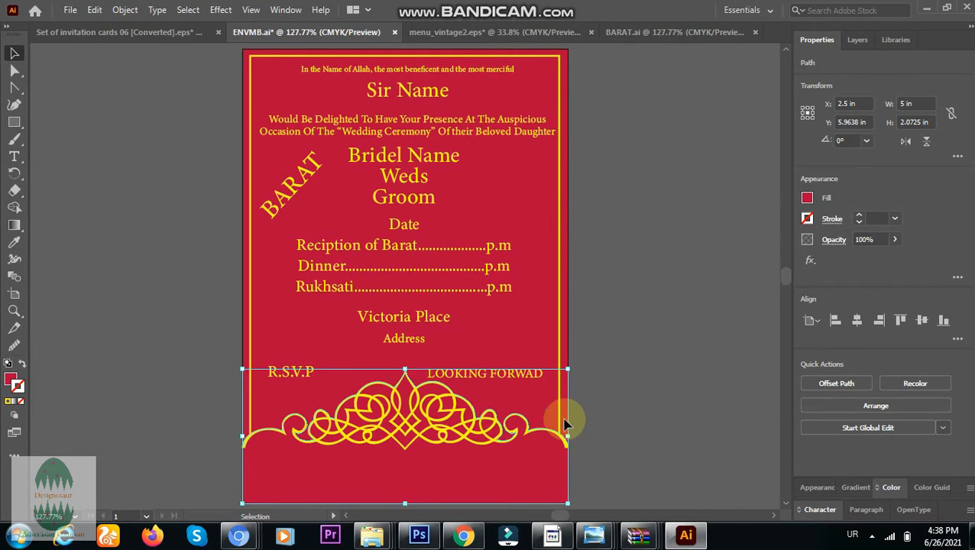
left_click(602, 408)
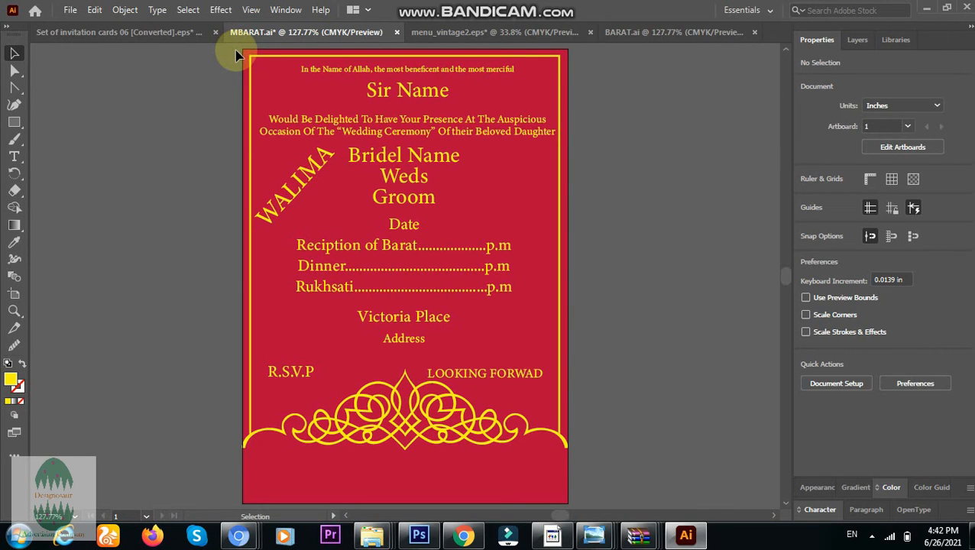
Try to scale the WALIMA card's text and yellow outline down about their centre, and undo the scaling
left_click_drag(239, 55, 583, 355)
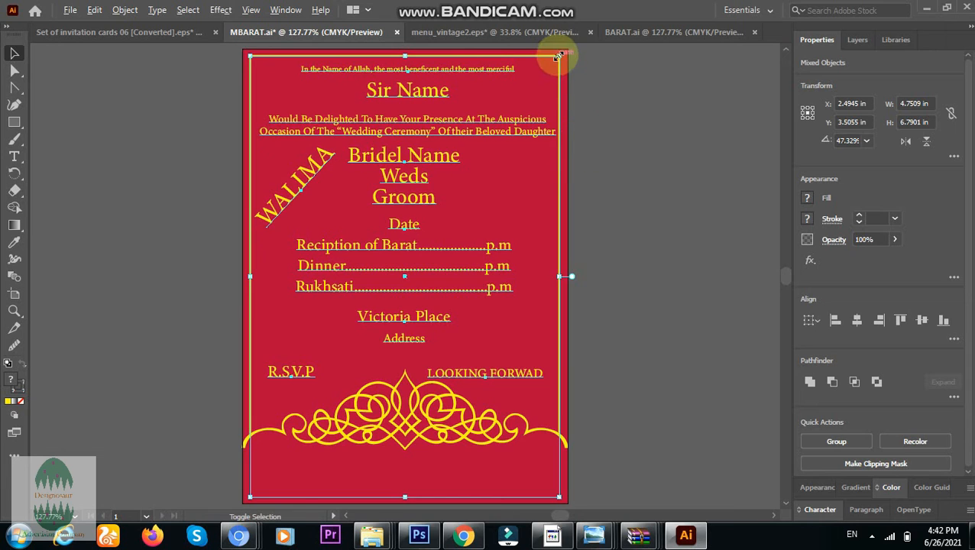
left_click_drag(559, 55, 557, 93)
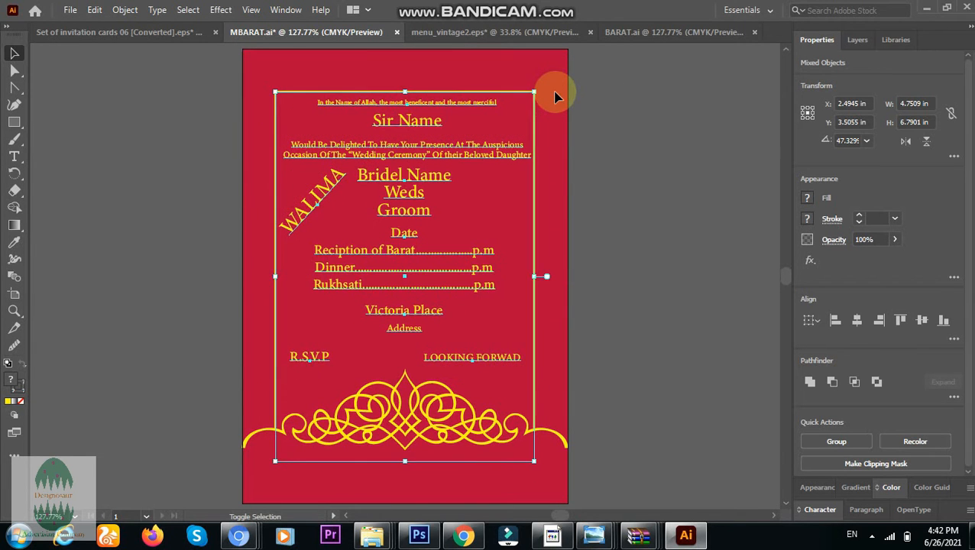
left_click(604, 228)
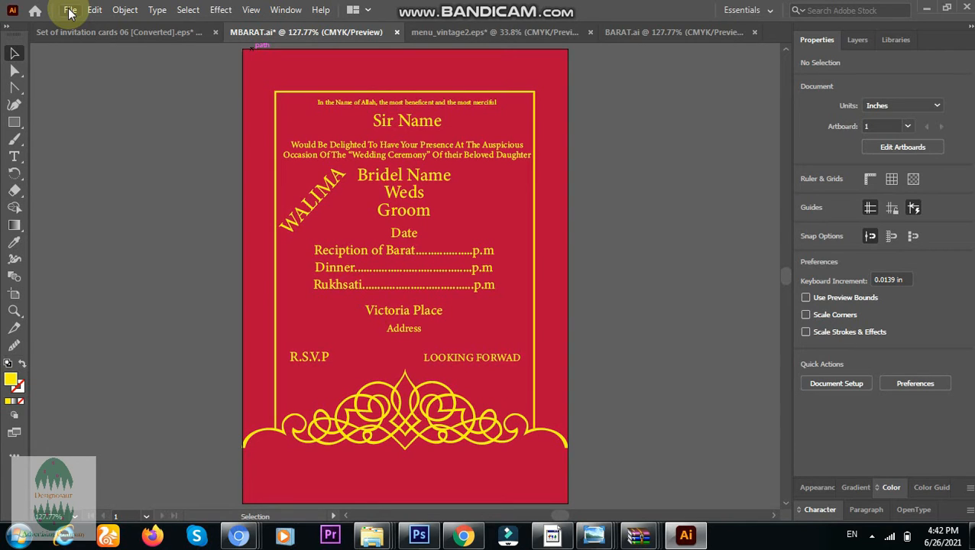
key("ctrl+z")
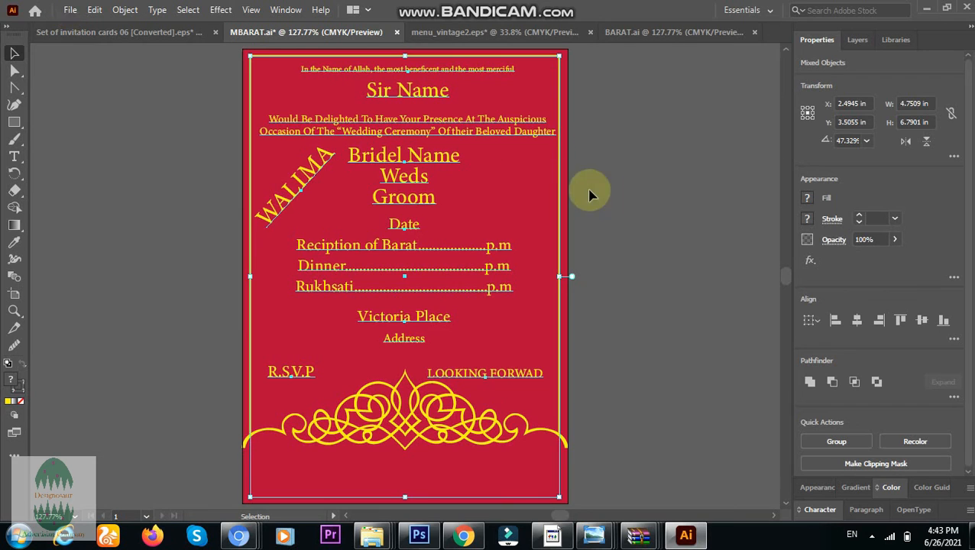
left_click(624, 180)
Create a 5 x 7 in rectangle and centre it horizontally and vertically on the artboard
left_click(14, 124)
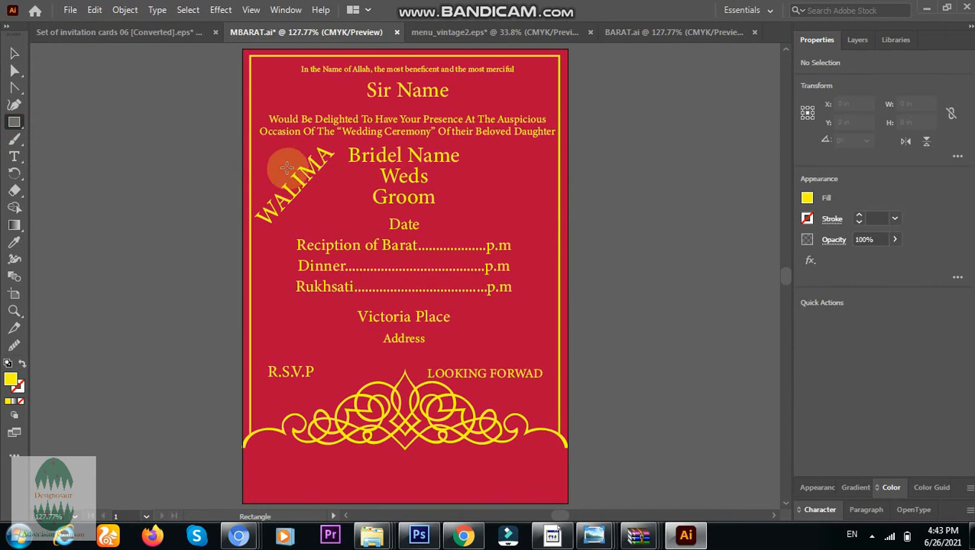
left_click(280, 160)
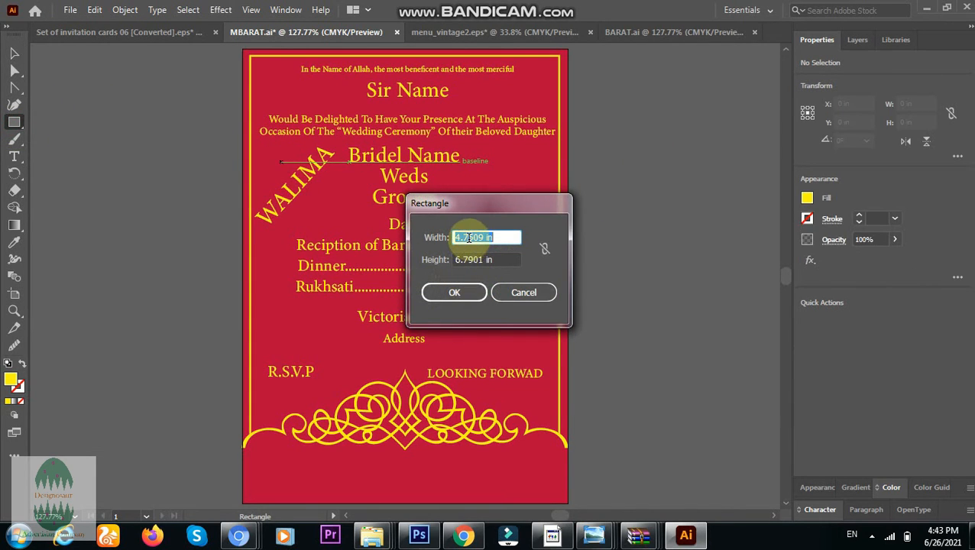
type("5")
key("Tab")
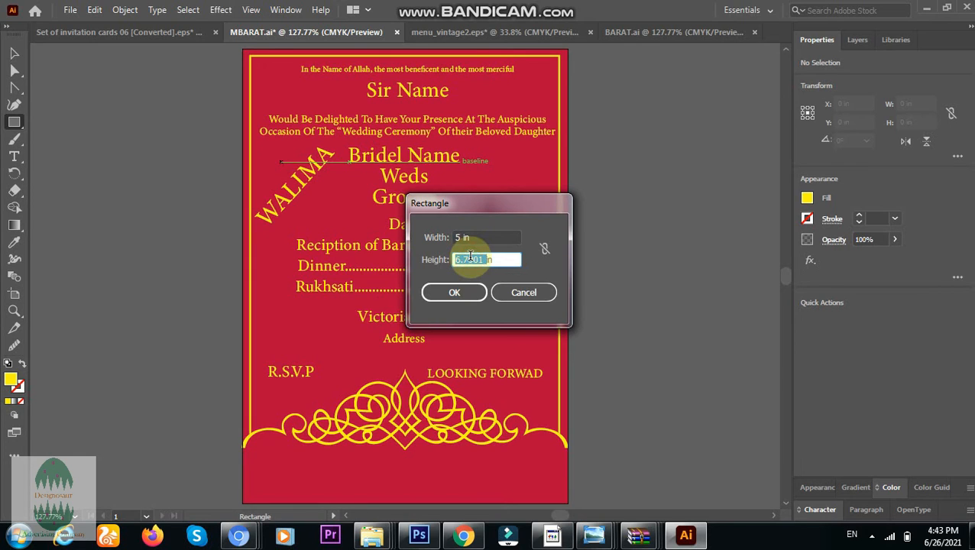
type("7")
left_click(456, 293)
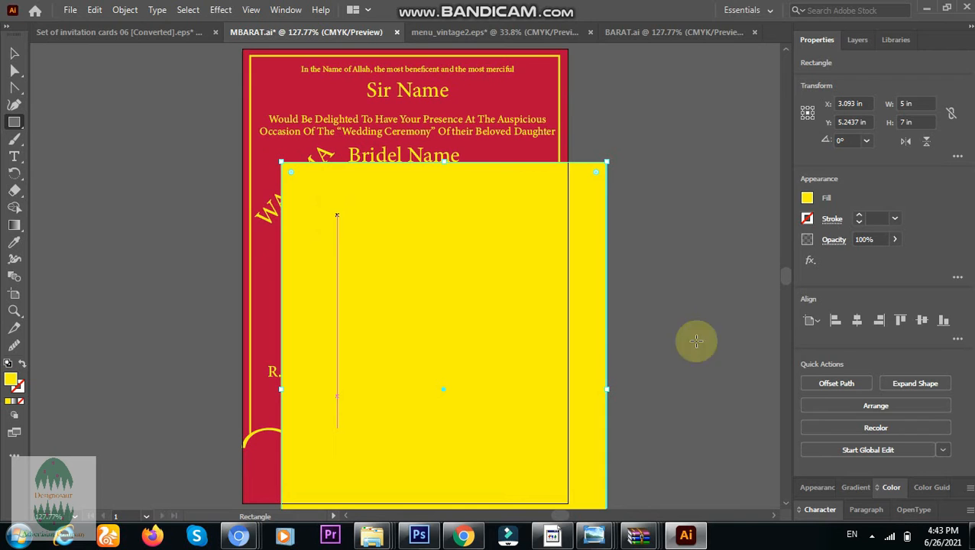
left_click(857, 320)
left_click(920, 320)
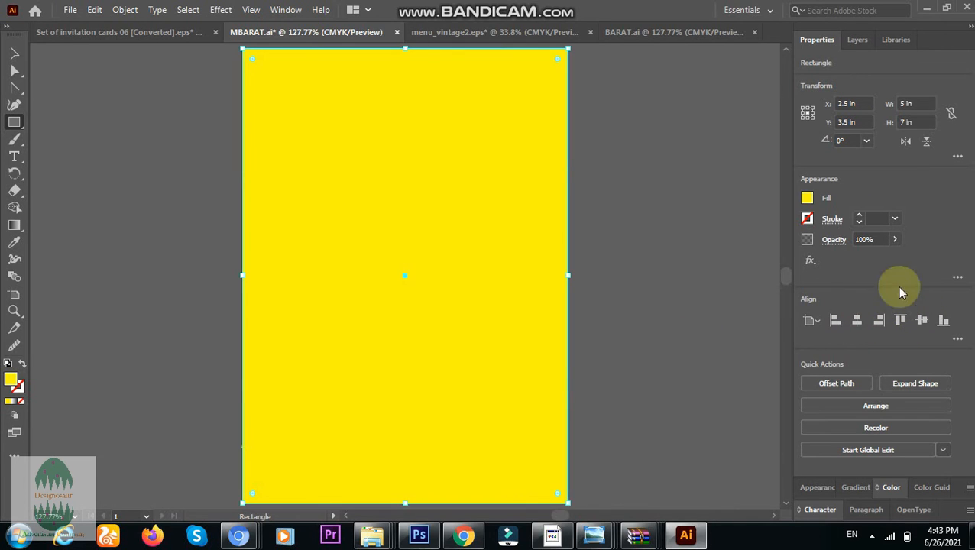
Try sending the yellow rectangle to the back, undo it, and bring the rectangle to the front
right_click(317, 150)
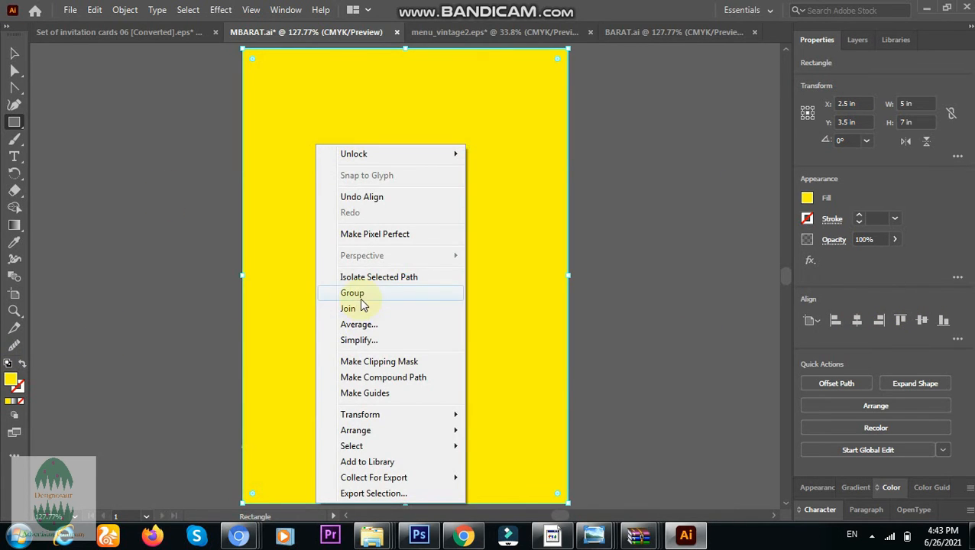
mouse_move(397, 430)
left_click(513, 477)
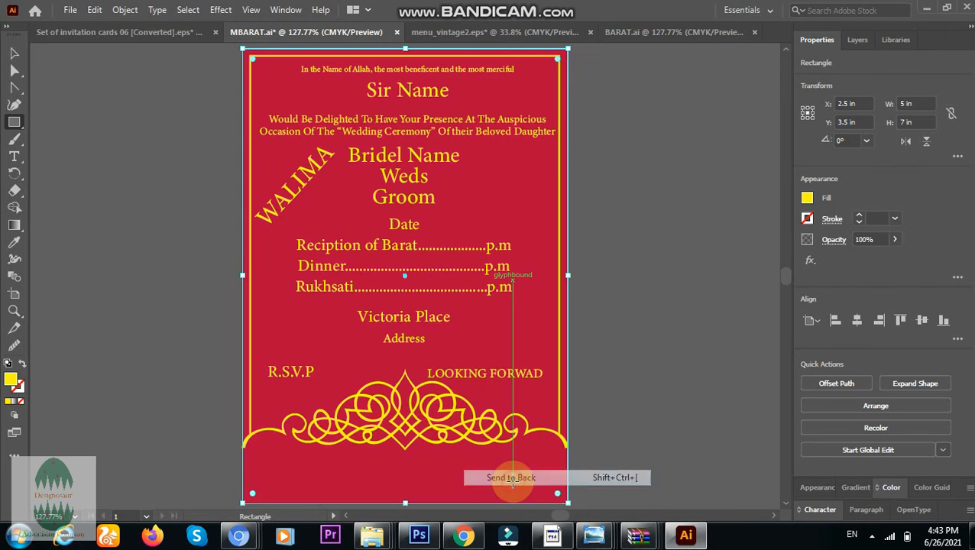
key("ctrl+z")
right_click(307, 162)
mouse_move(397, 446)
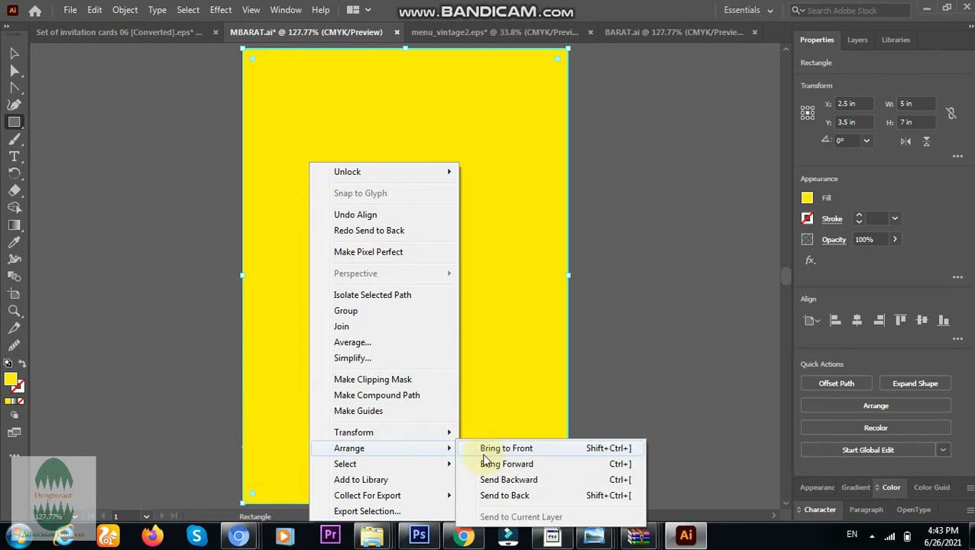
left_click(496, 449)
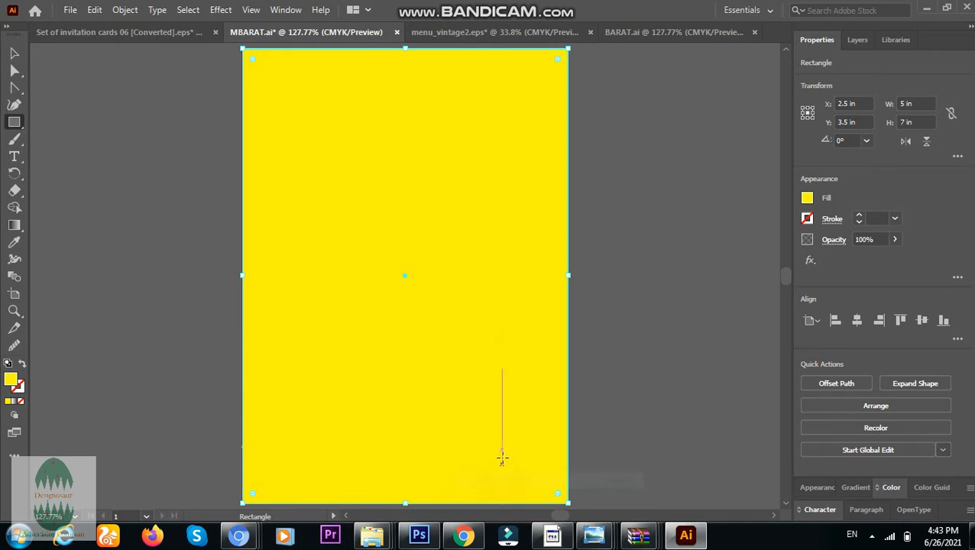
Send the yellow rectangle backward beneath the ornament and lower band, and fill it with the band's red using the Eyedropper
right_click(272, 163)
mouse_move(353, 447)
left_click(458, 478)
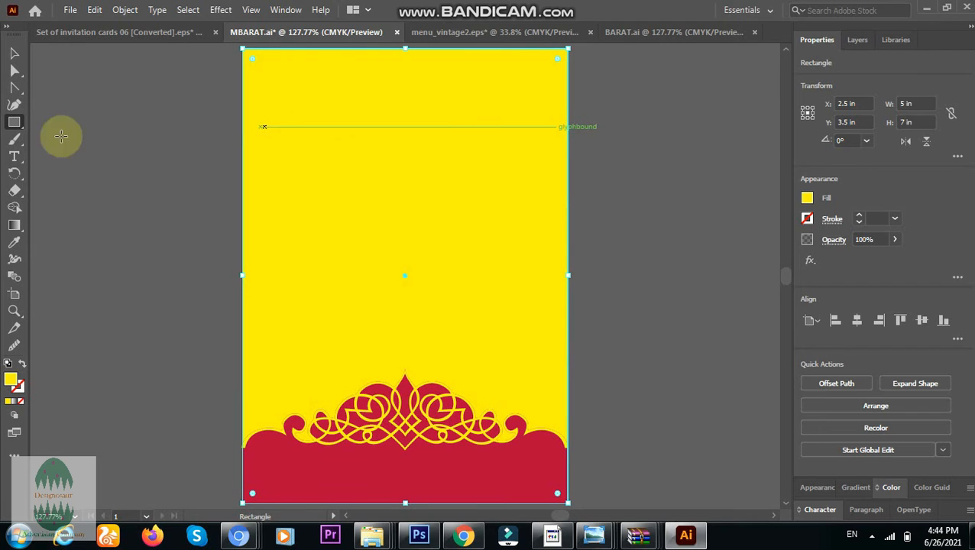
left_click(14, 241)
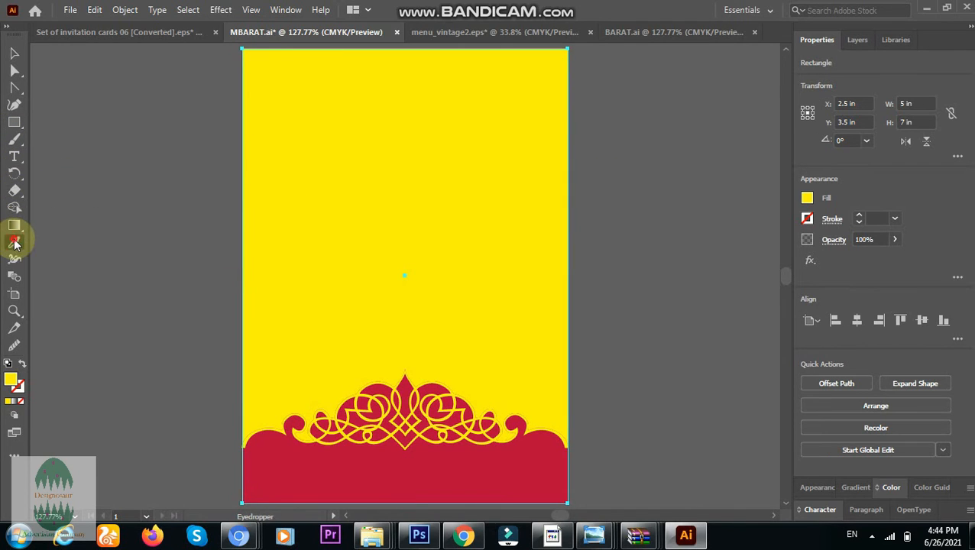
left_click(293, 474)
left_click(15, 54)
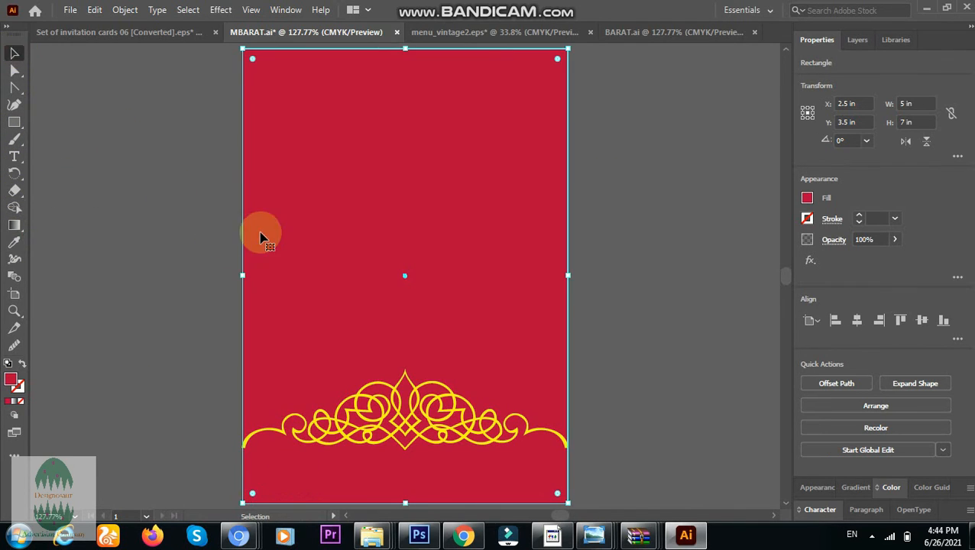
Send the red 5 x 7 in rectangle backward repeatedly until it lies beneath the yellow outline and all of the WALIMA card's text
right_click(262, 235)
mouse_move(336, 449)
left_click(462, 479)
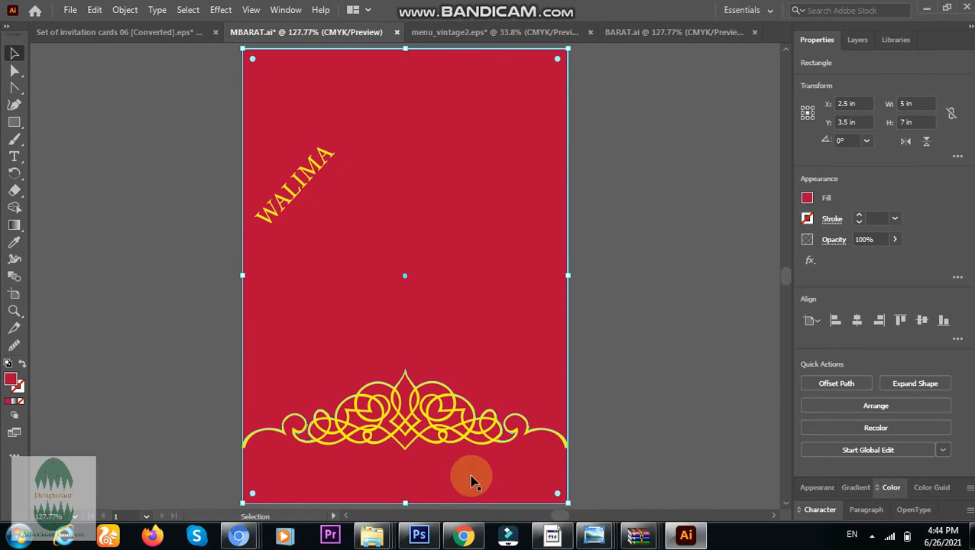
right_click(271, 285)
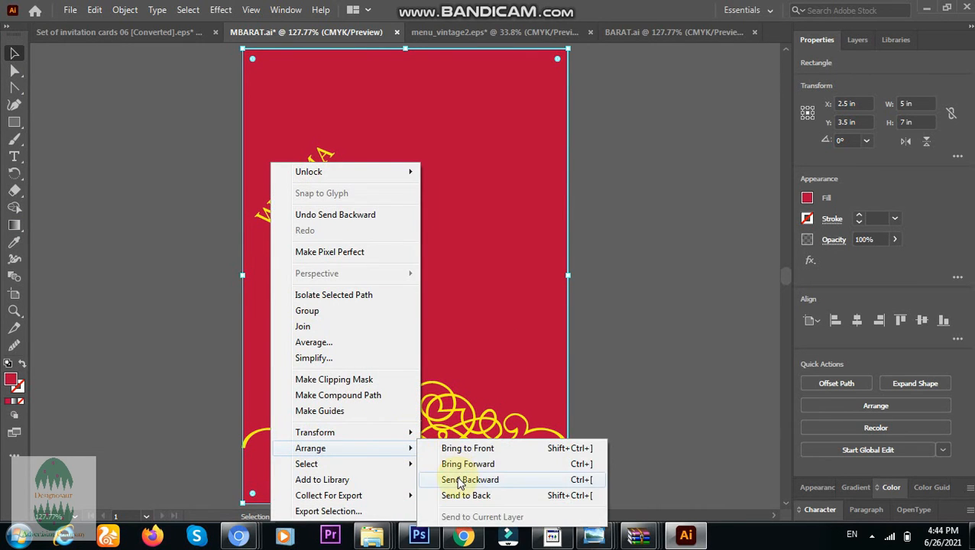
left_click(460, 479)
right_click(306, 437)
mouse_move(365, 451)
left_click(525, 481)
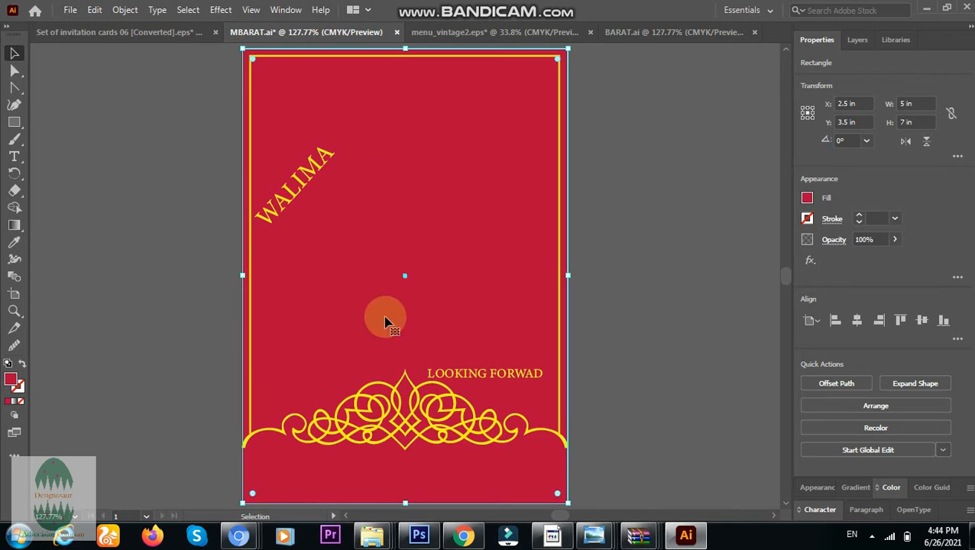
right_click(321, 226)
left_click(498, 482)
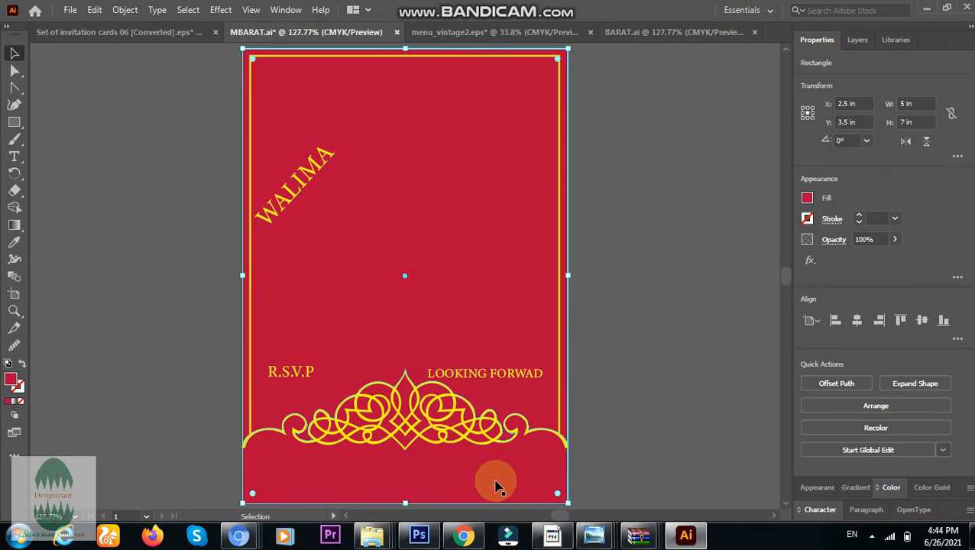
right_click(326, 443)
mouse_move(409, 446)
left_click(505, 481)
right_click(322, 288)
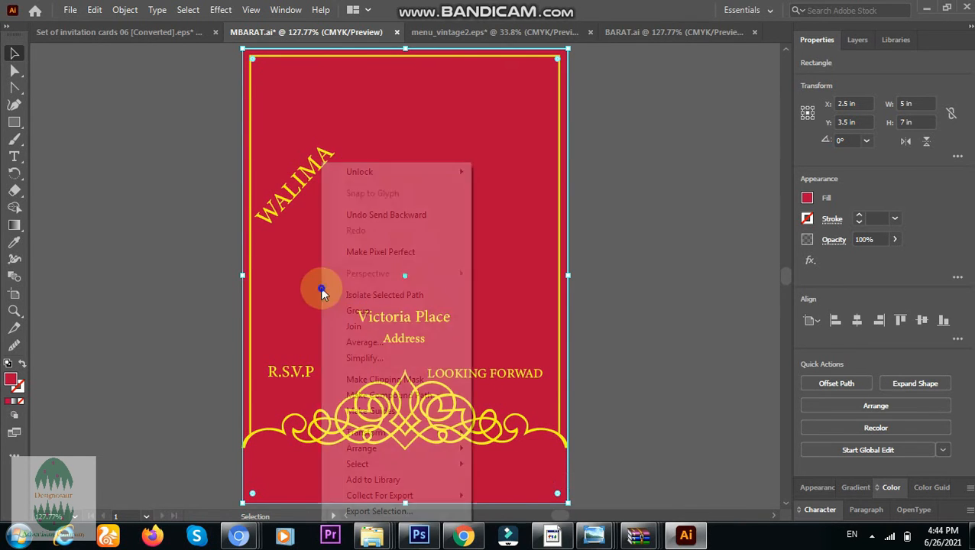
mouse_move(359, 450)
left_click(519, 481)
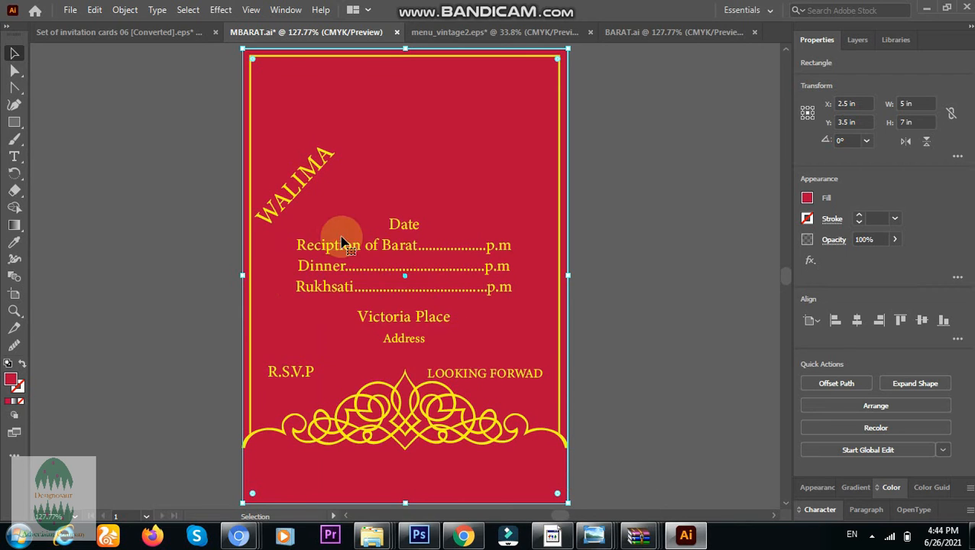
right_click(273, 321)
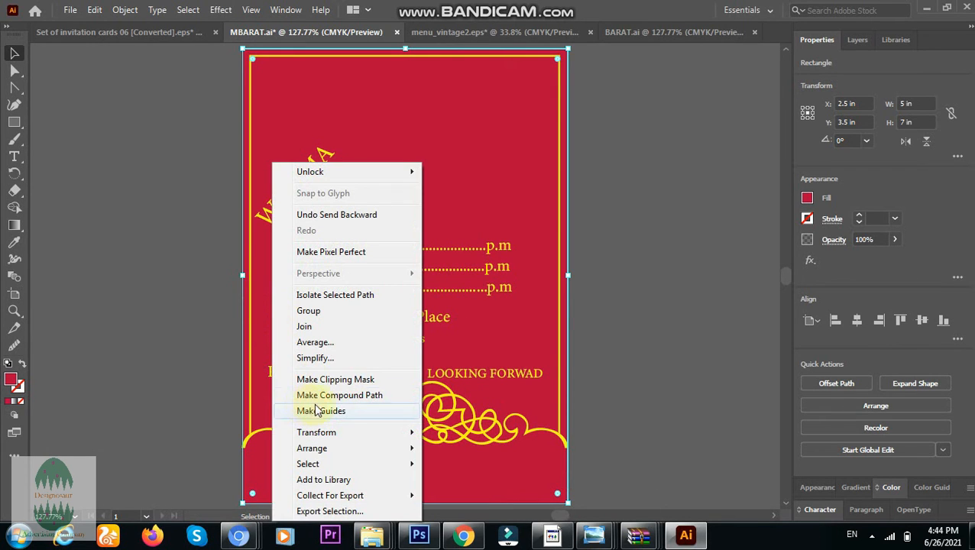
mouse_move(381, 449)
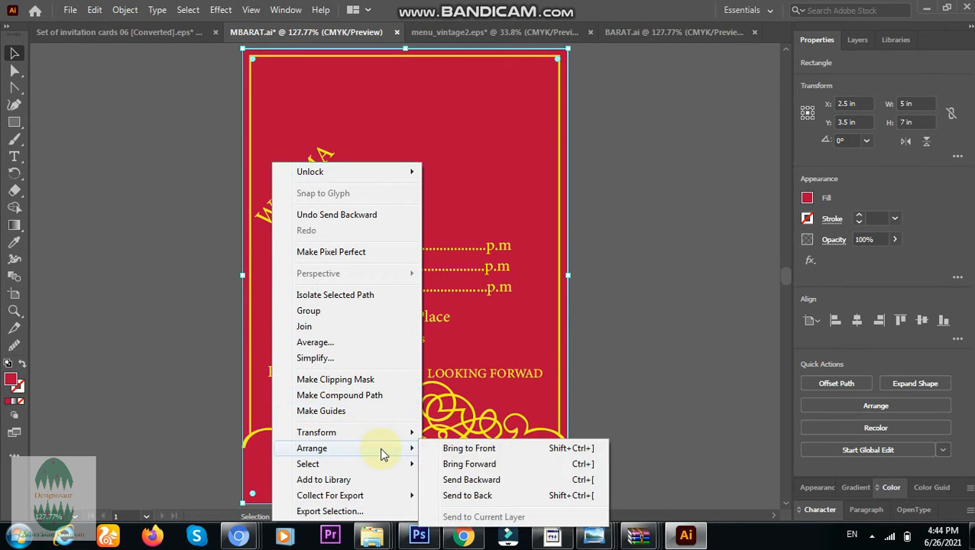
left_click(455, 479)
right_click(260, 305)
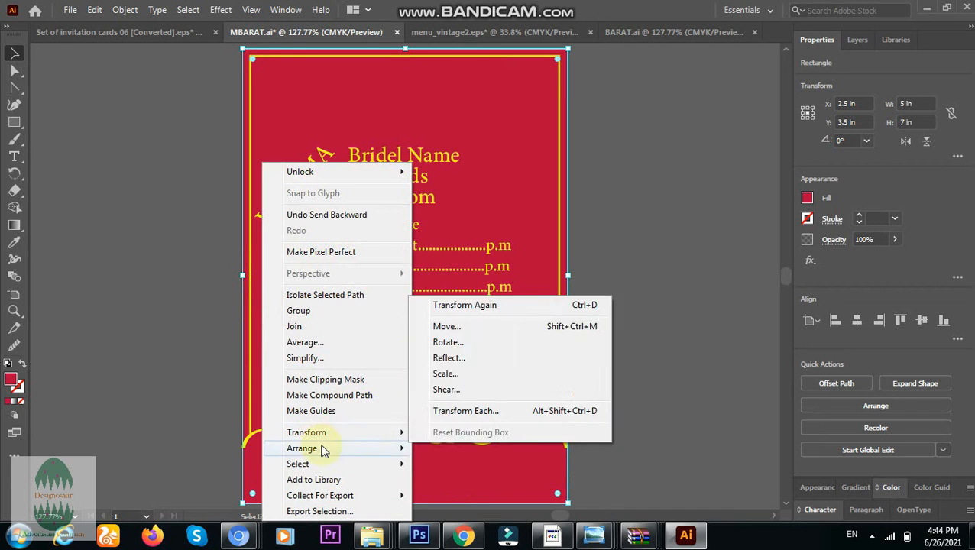
left_click(447, 479)
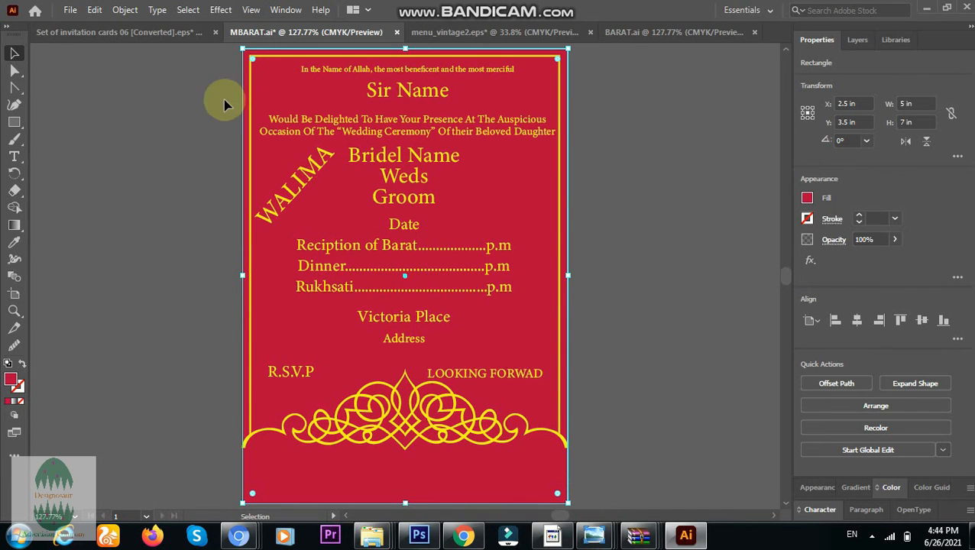
Scale the WALIMA card's text, yellow outline and red rectangle down about their centre to about 4.2 x 5.88 in
left_click(212, 80)
left_click_drag(228, 48, 568, 334)
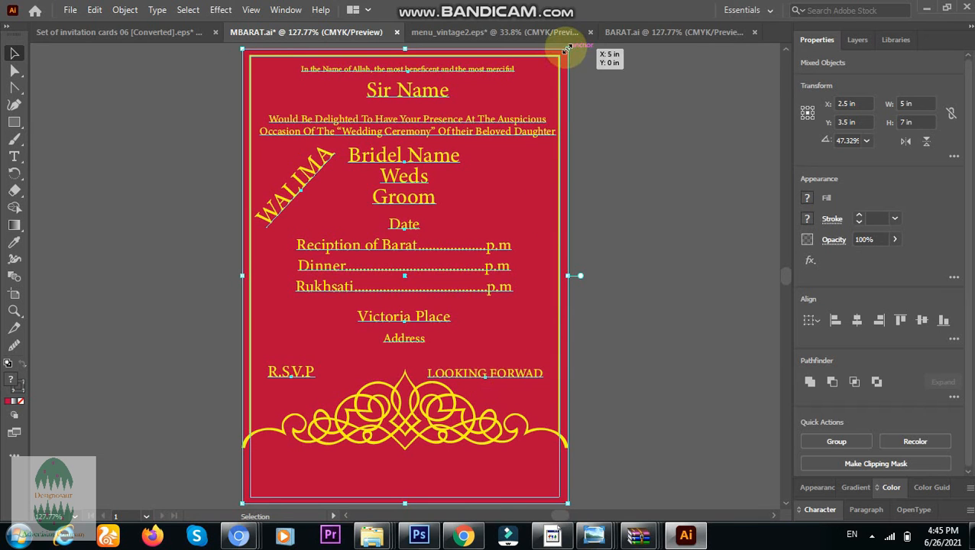
left_click_drag(567, 49, 561, 86)
left_click(628, 147)
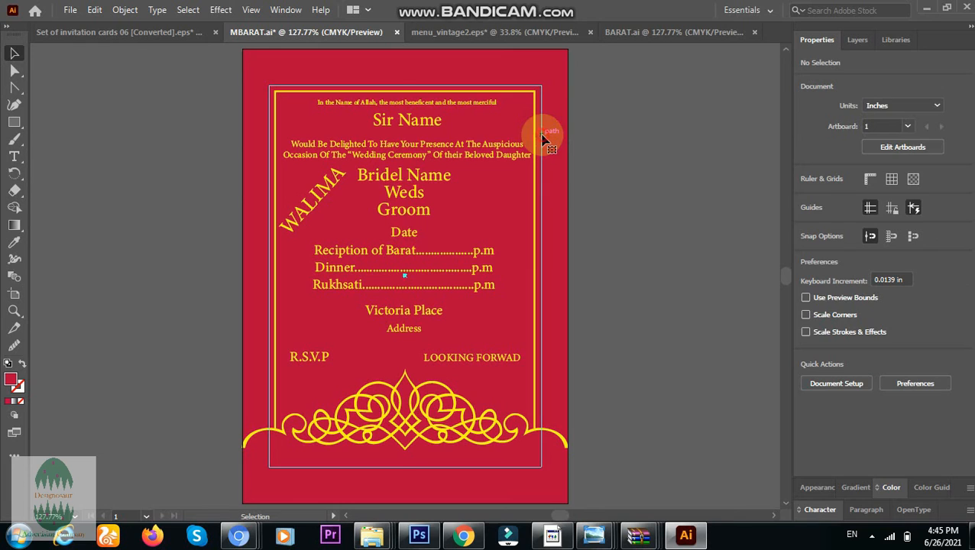
left_click(542, 138)
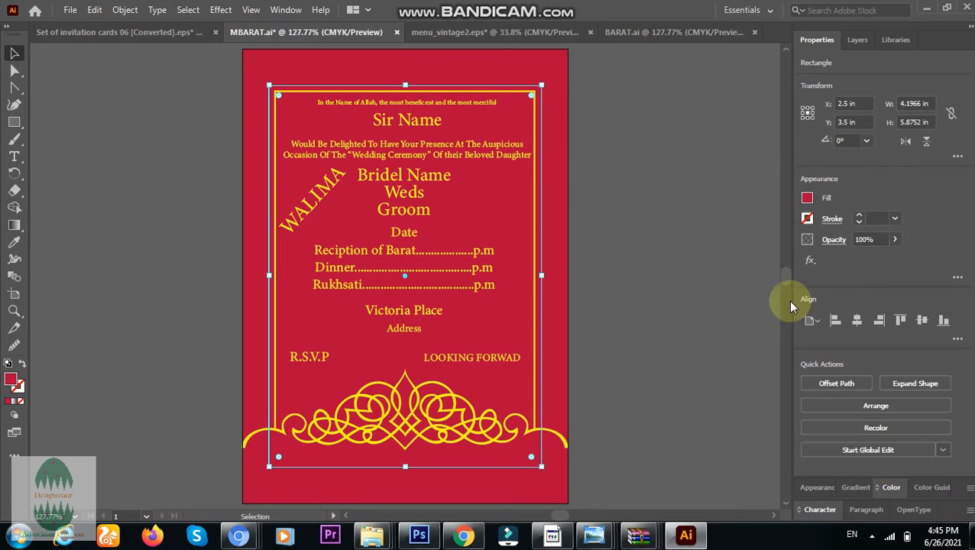
left_click(615, 245)
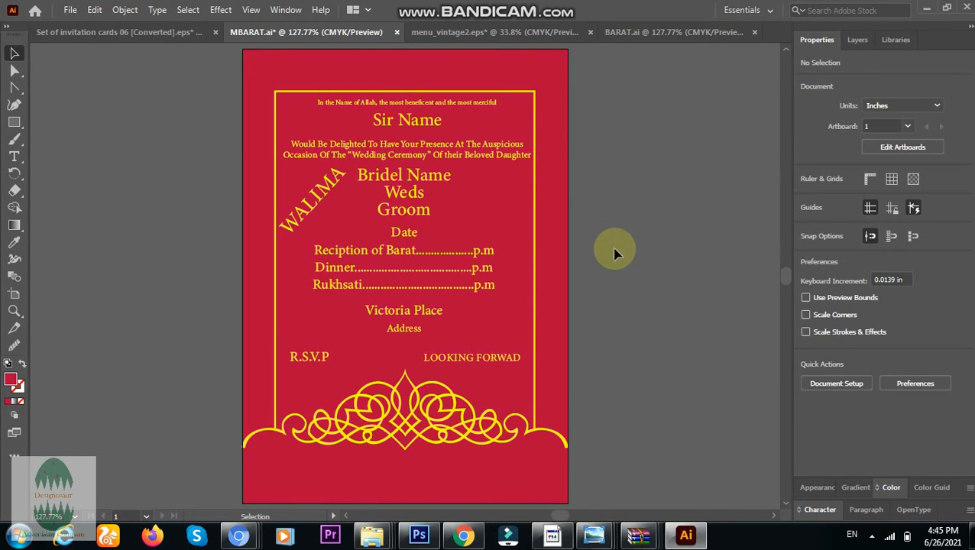
Save the card on the Desktop as an Adobe Illustrator file named MWALIMA
left_click(68, 10)
left_click(104, 140)
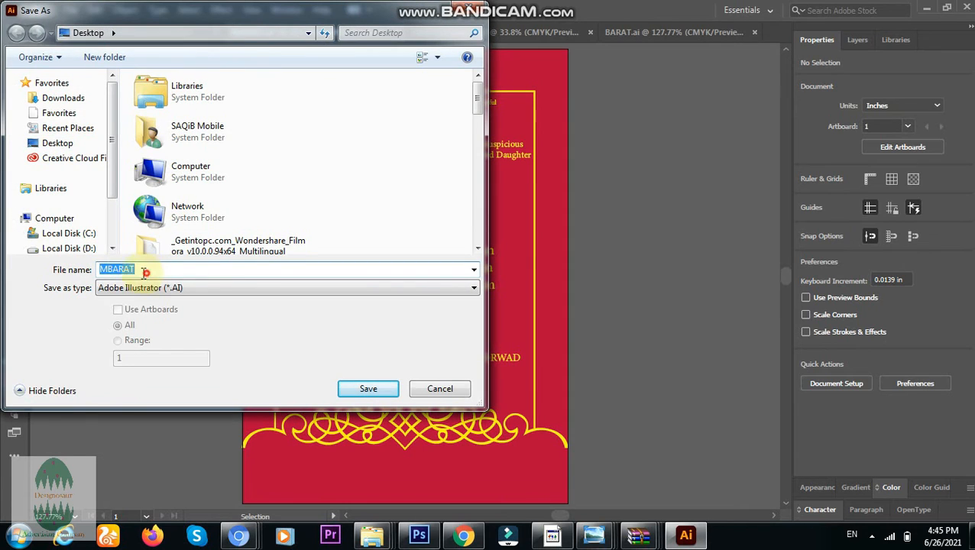
key("BackSpace")
key("BackSpace")
key("BackSpace")
key("BackSpace")
key("BackSpace")
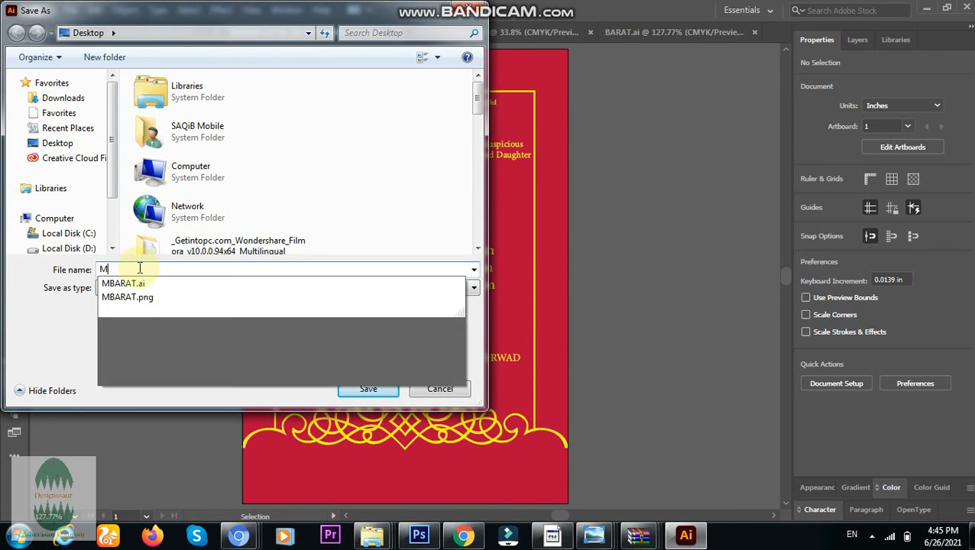
type("WALIMA")
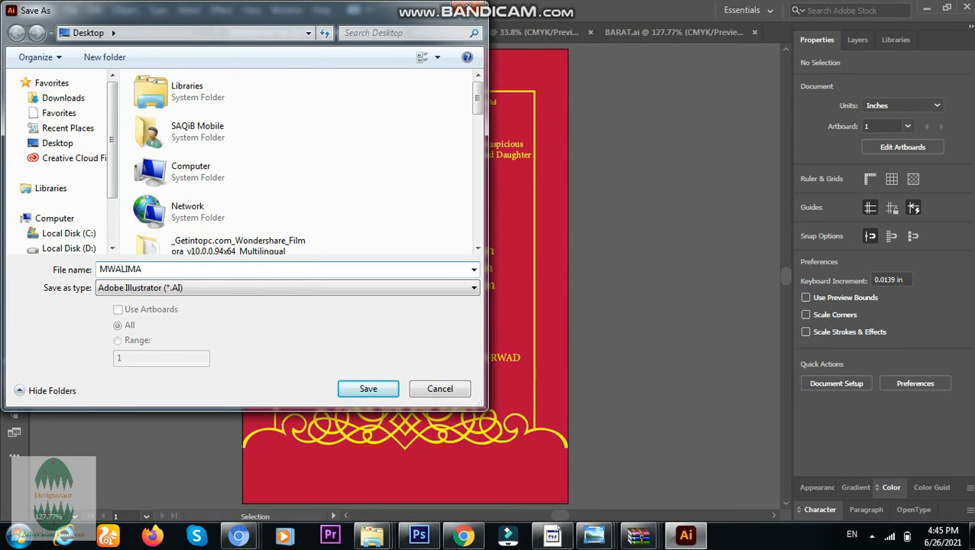
left_click(355, 394)
left_click(553, 465)
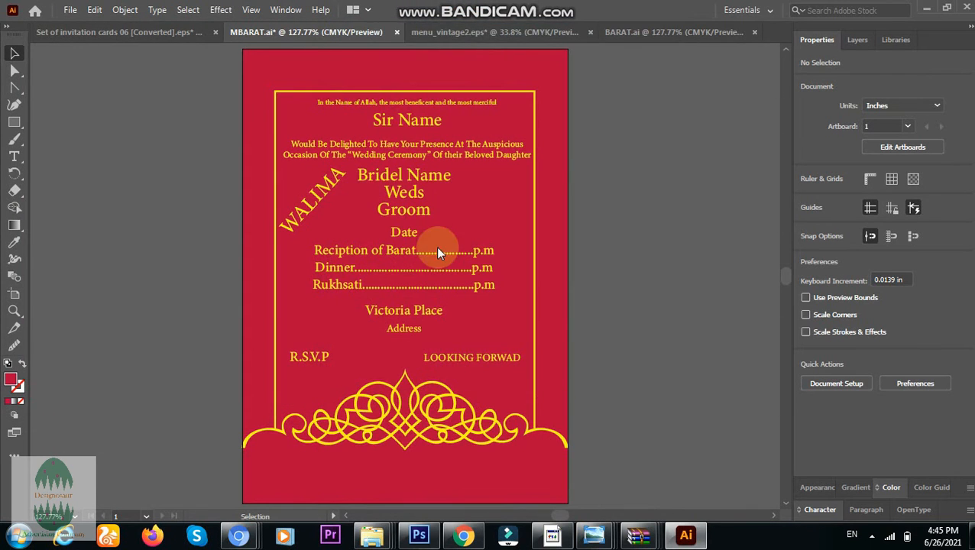
Export the WALIMA card to the Desktop as a PNG named MWALIMA
left_click(70, 11)
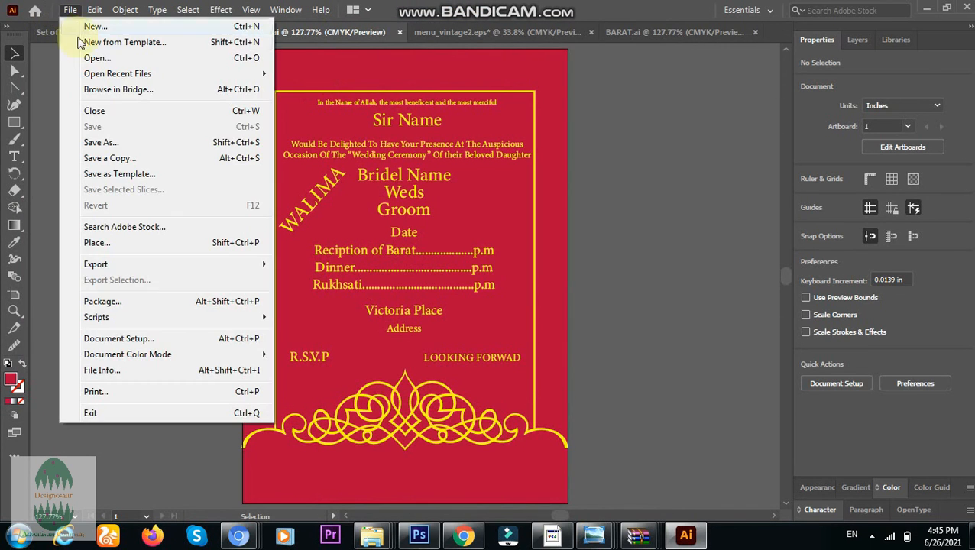
mouse_move(153, 264)
left_click(304, 278)
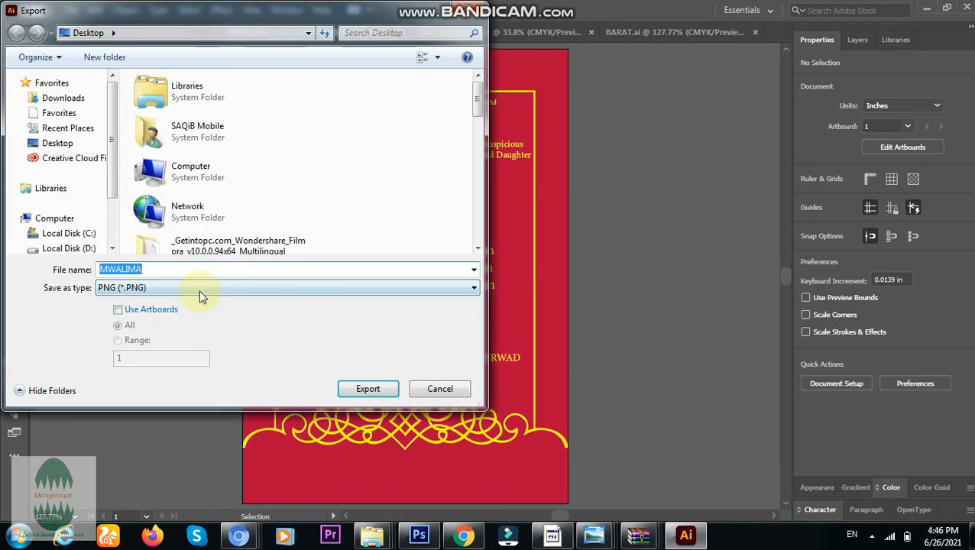
left_click(342, 384)
left_click(501, 484)
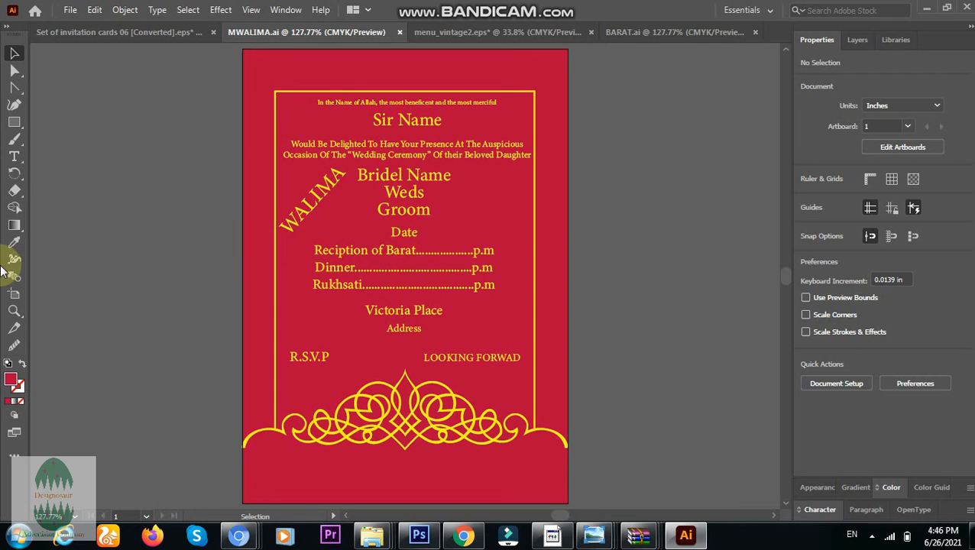
Replace the slanted WALIMA heading with MEHNDI and shift it slightly inward from the yellow outline
left_click(17, 157)
left_click_drag(342, 169, 294, 227)
type("MEH")
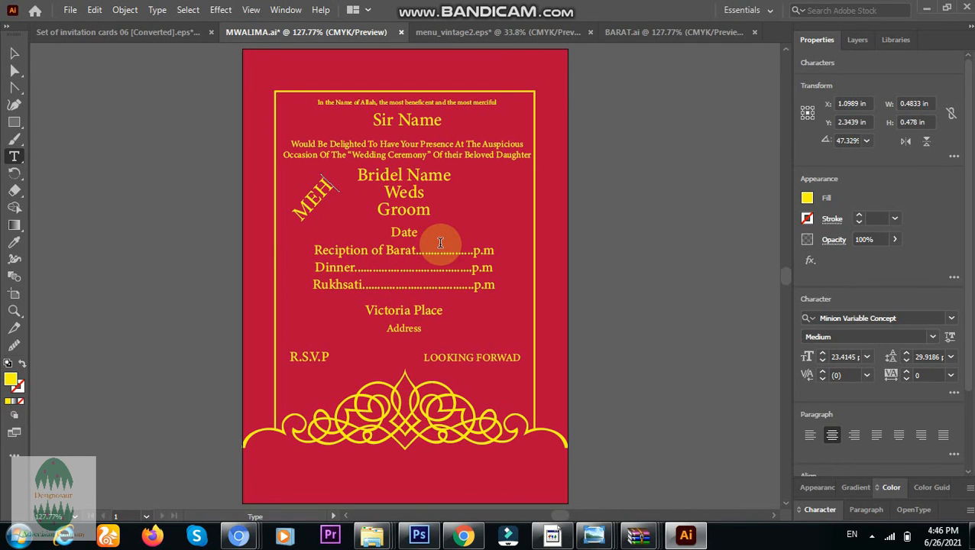
type("NDI")
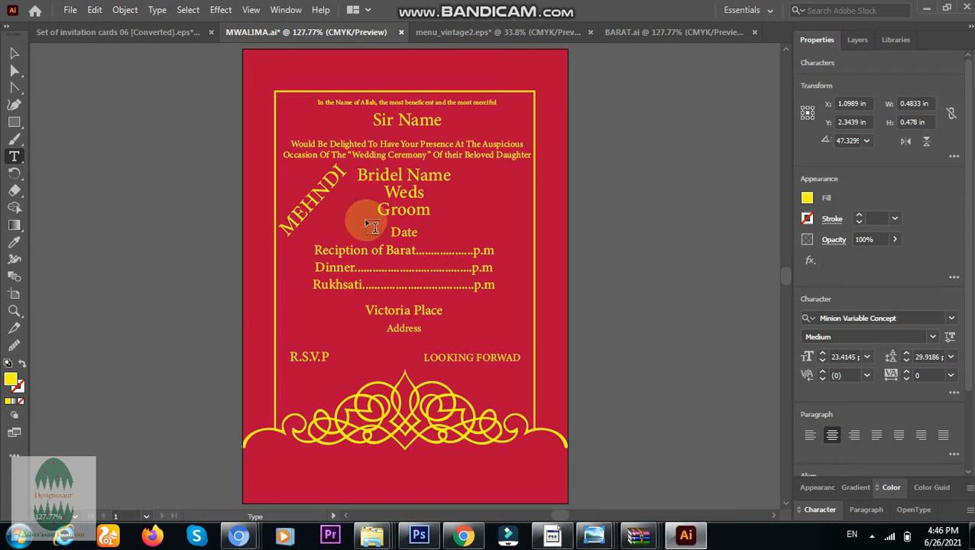
left_click(14, 53)
left_click_drag(309, 232, 310, 222)
left_click(224, 174)
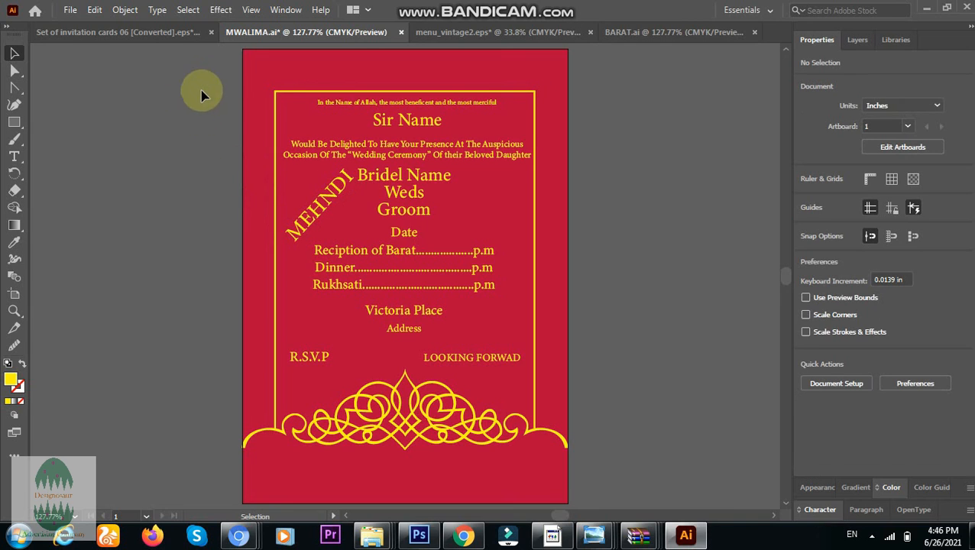
Scale the MEHNDI card's text, outline and red rectangle about their centre to about 3.27 x 4.57 in, and nudge them down to Y 4.0972 in
left_click_drag(221, 77, 552, 364)
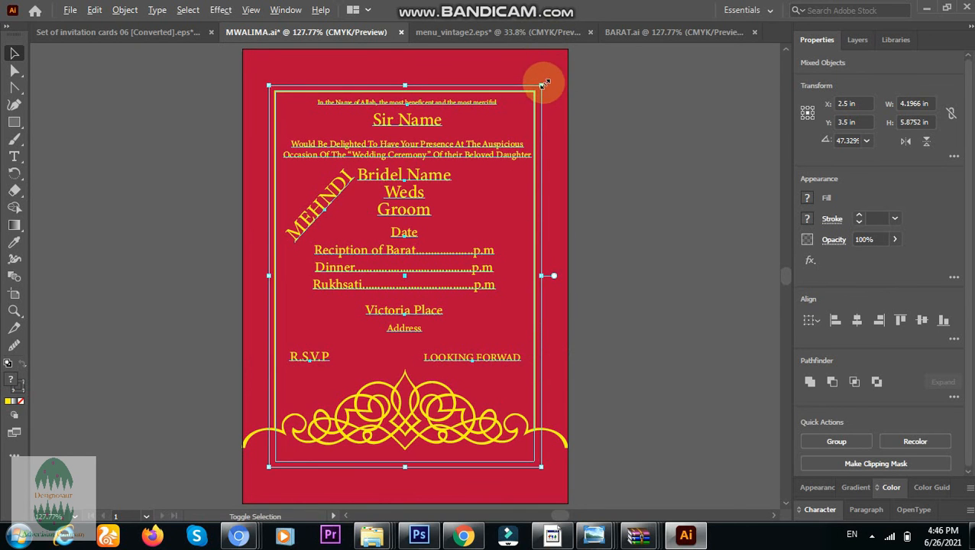
left_click_drag(541, 85, 536, 129)
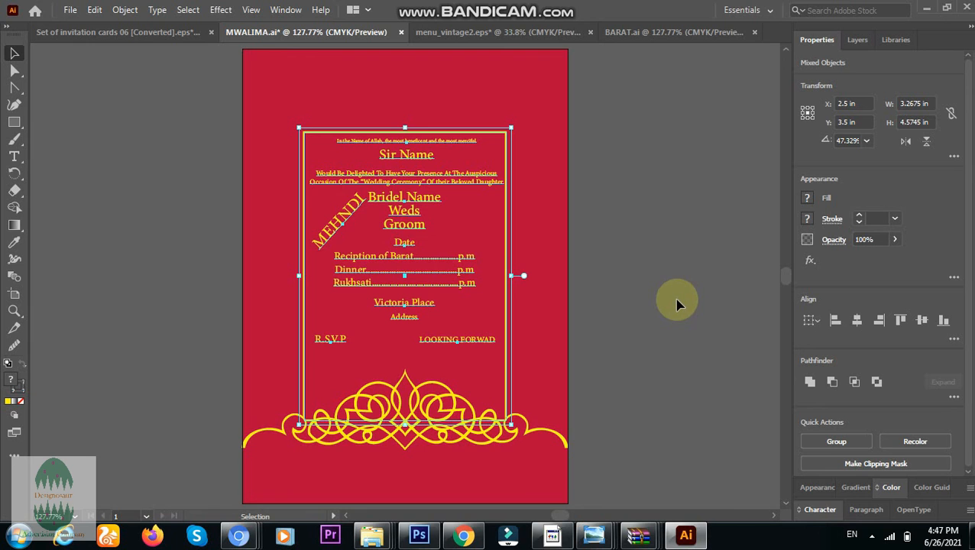
key("Down")
key("Down")
key("Down")
key("Down")
key("Down")
key("Down")
key("Down")
key("Down")
key("Down")
key("Down")
key("Down")
key("Down")
key("Down")
key("Down")
key("Down")
key("Down")
key("Down")
key("Down")
key("Down")
key("Down")
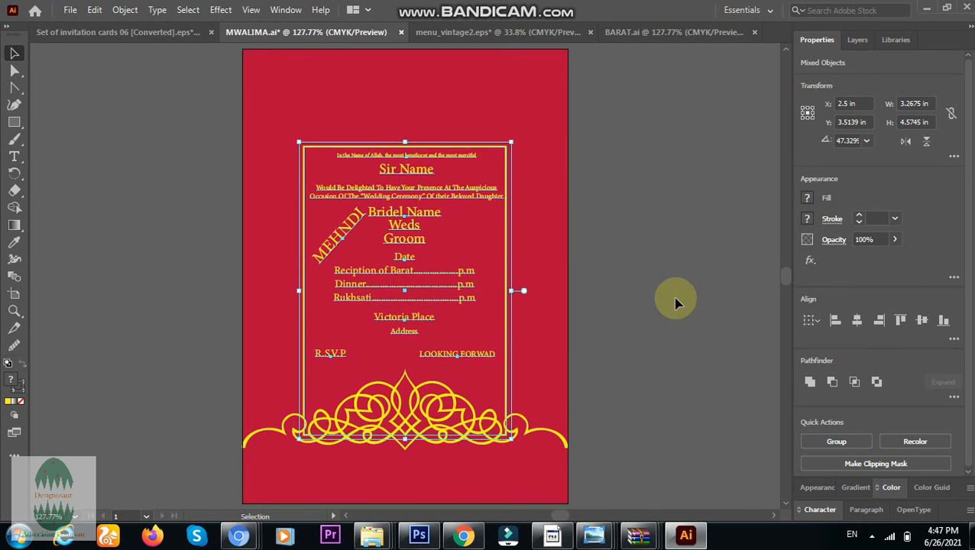
key("Down")
key("Down")
key("Down")
key("Down")
key("Down")
key("Down")
key("Down")
key("Down")
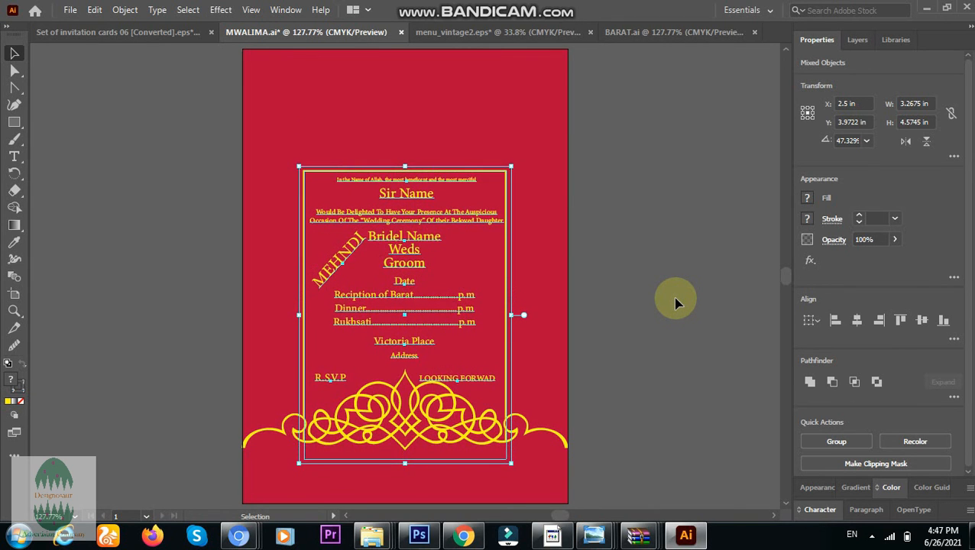
Save the MEHNDI card on the Desktop as an Adobe Illustrator file named MNAHNDI
left_click(69, 10)
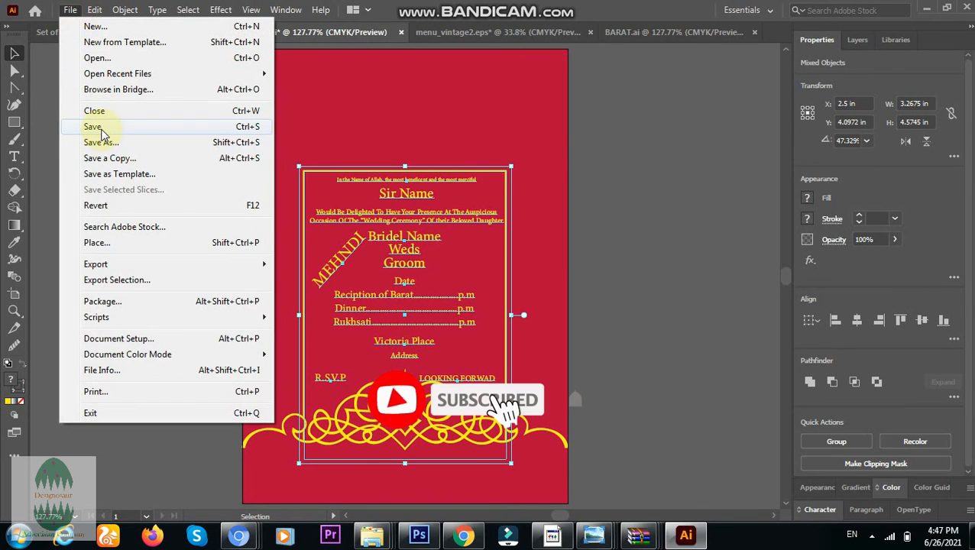
left_click(33, 128)
key("End")
key("BackSpace")
key("BackSpace")
key("BackSpace")
key("BackSpace")
key("BackSpace")
key("BackSpace")
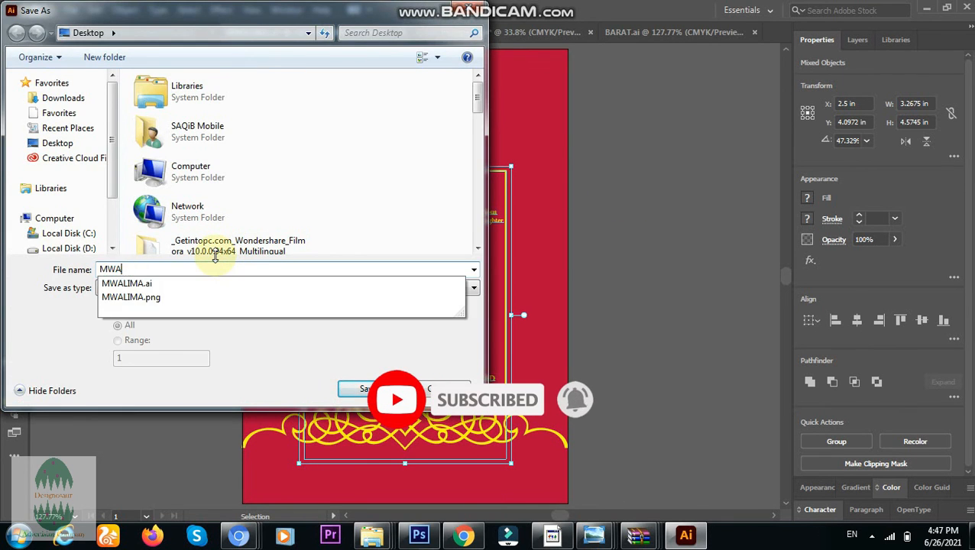
type("NA")
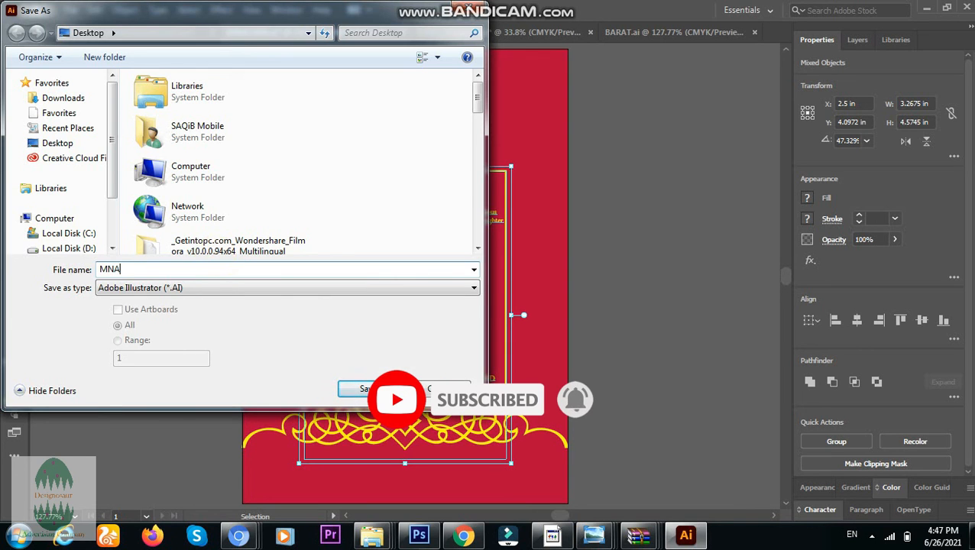
type("HNDI")
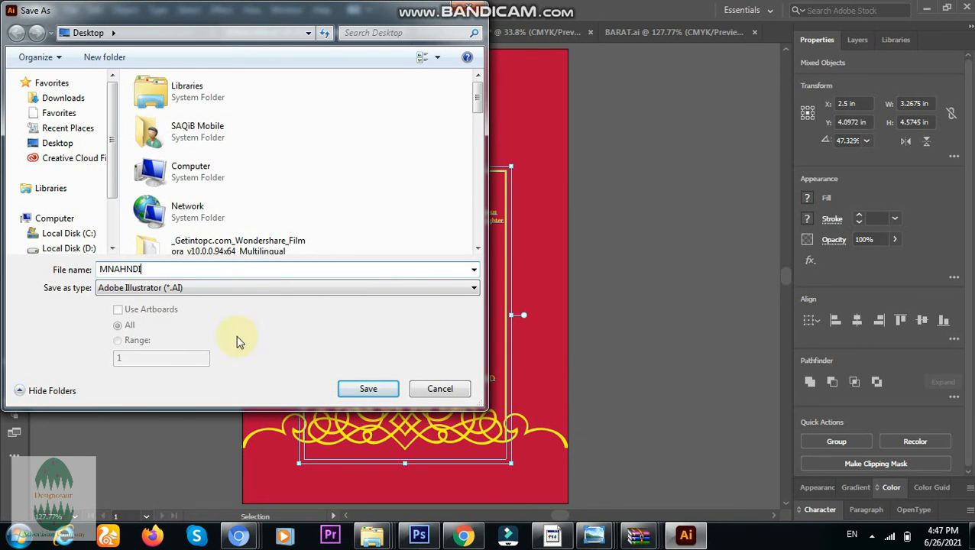
left_click(366, 389)
left_click(554, 467)
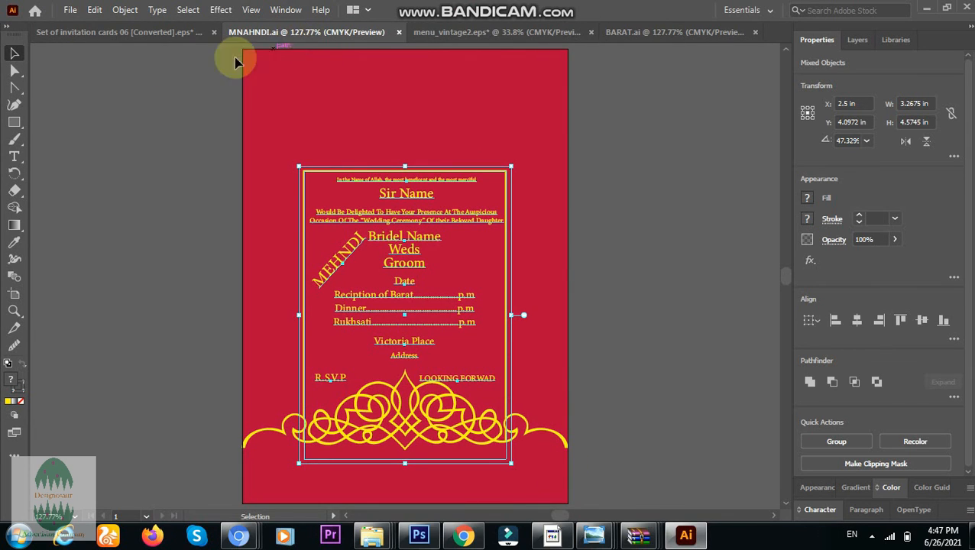
Export the MEHNDI card to the Desktop as a PNG named MNAHNDI
left_click(69, 9)
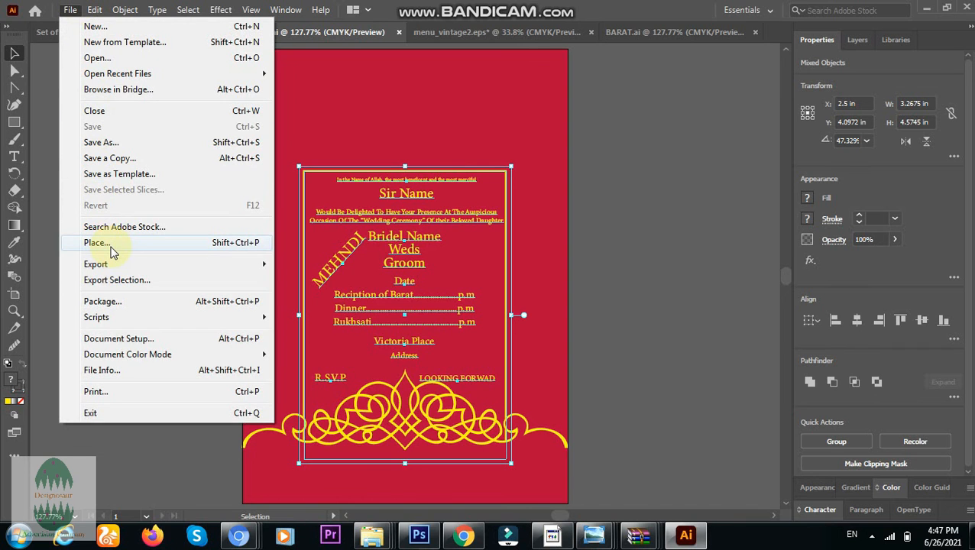
mouse_move(231, 268)
left_click(290, 280)
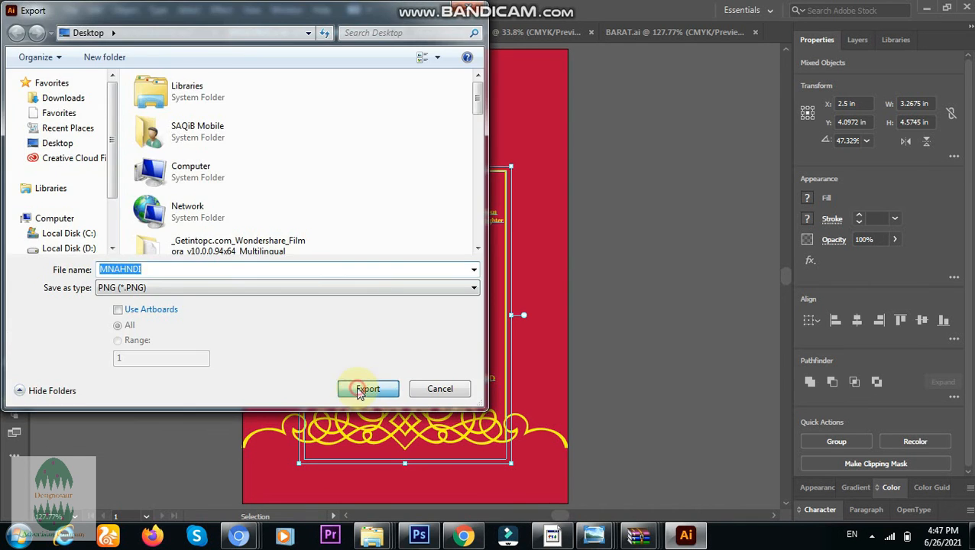
left_click(359, 388)
key("Return")
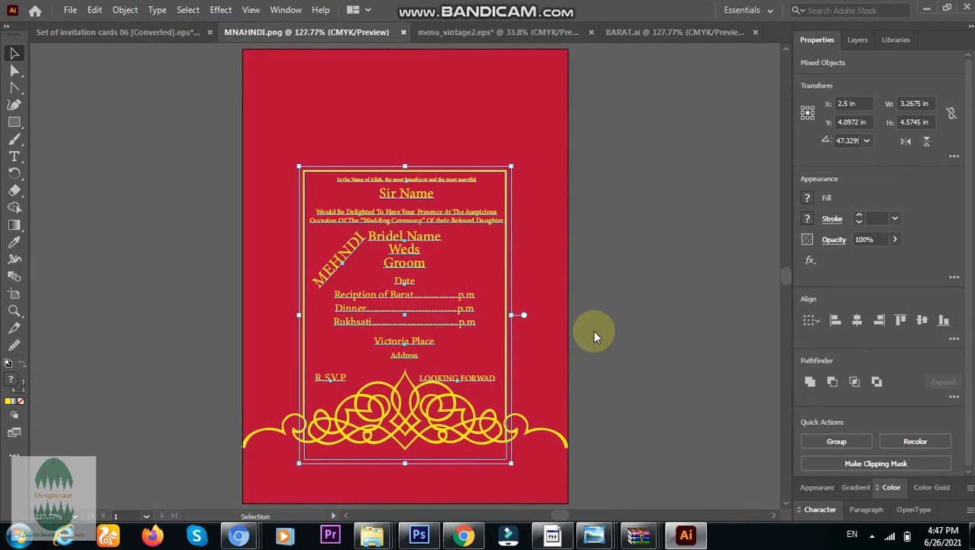